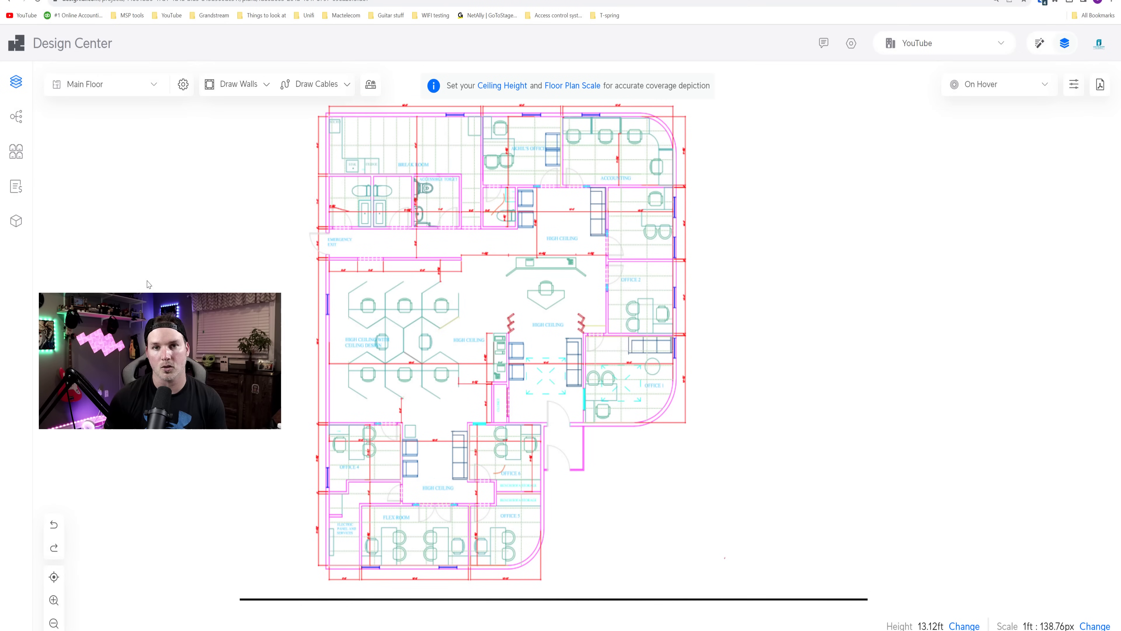
Calibrate the floor plan scale with a 3 ft reference line along a wall.
{"action": "left_click_drag", "start_coordinate": [315, 246], "coordinate": [370, 298]}
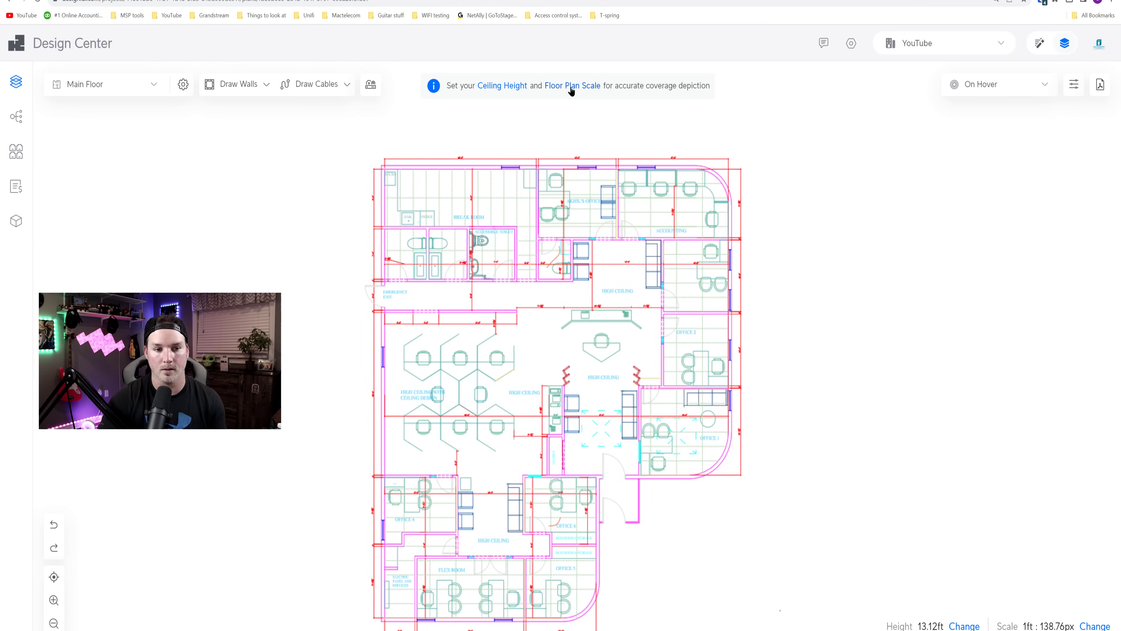
{"action": "left_click", "coordinate": [571, 87]}
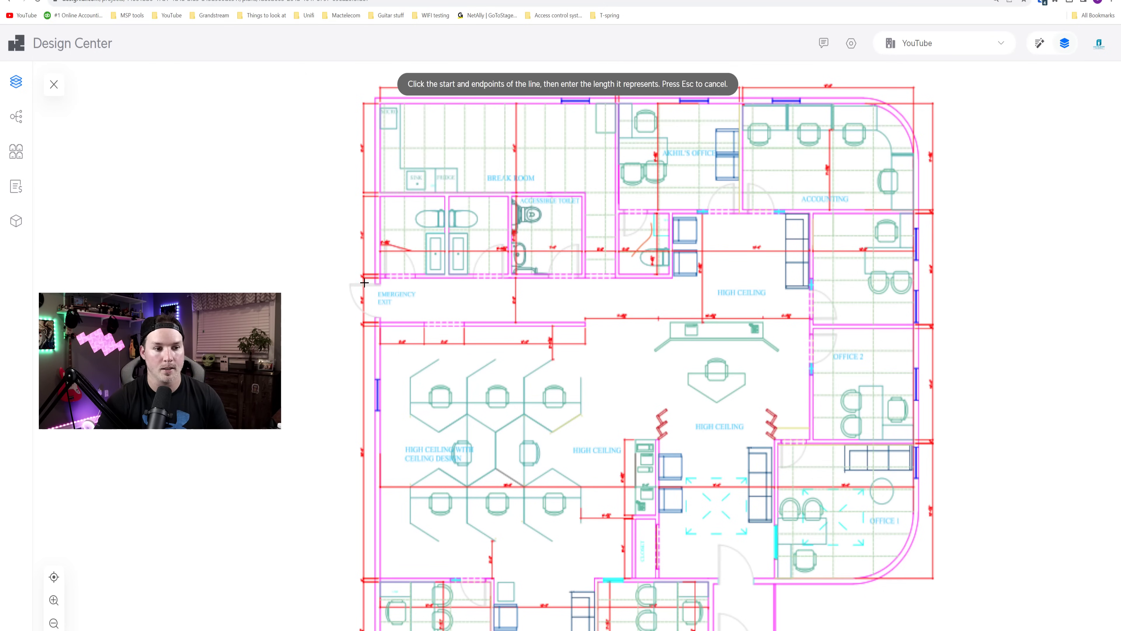
{"action": "left_click", "coordinate": [363, 276]}
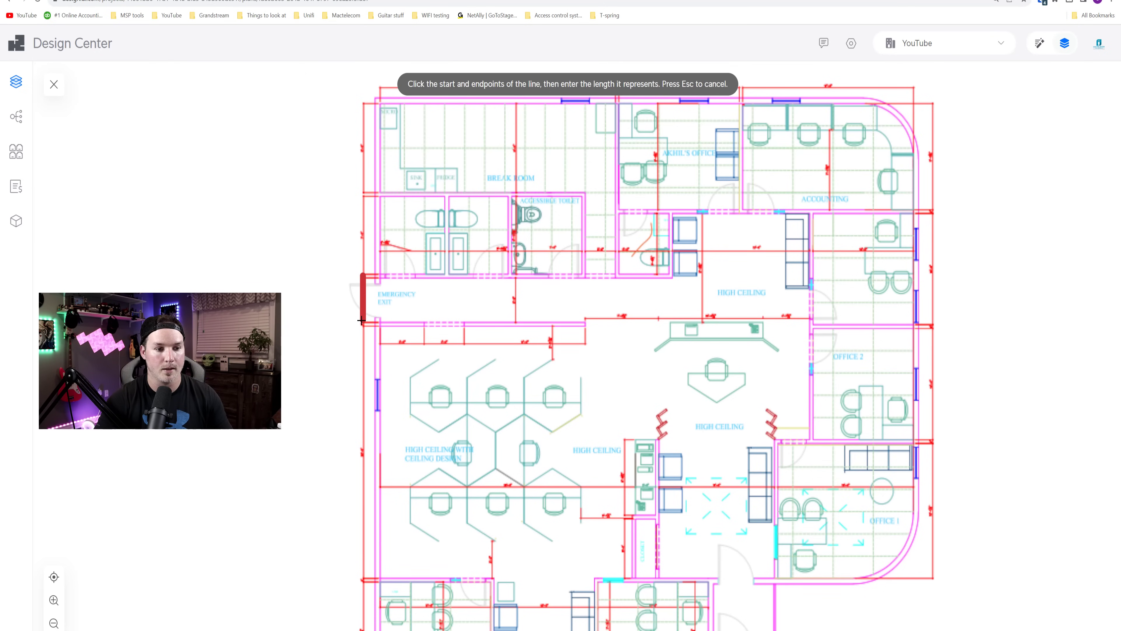
{"action": "left_click", "coordinate": [362, 322]}
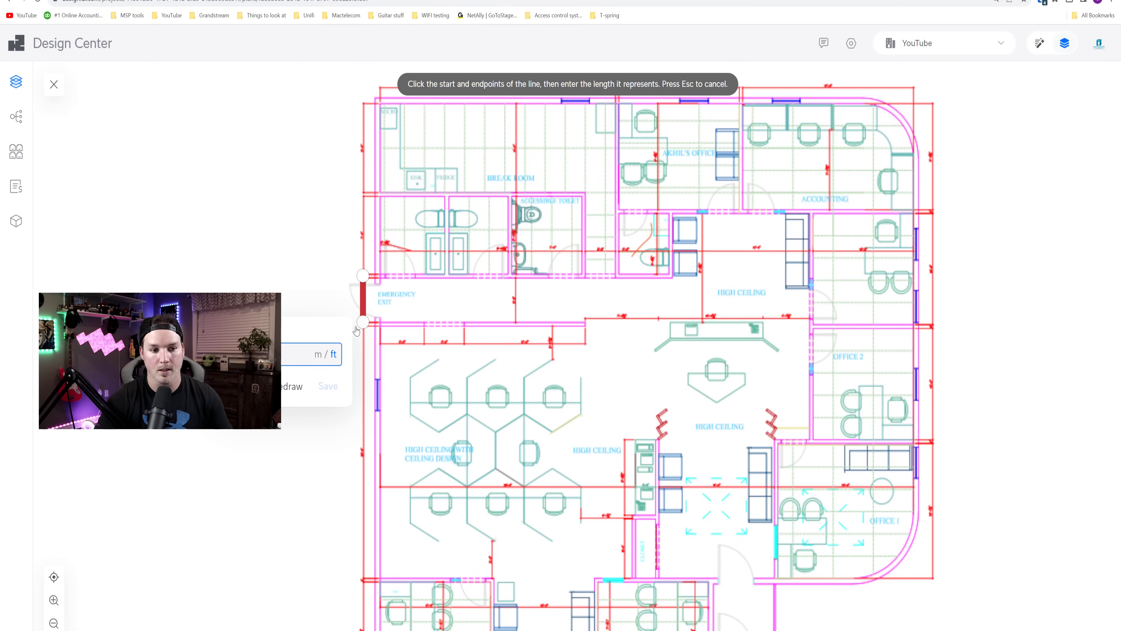
{"action": "type", "text": "3"}
{"action": "key", "text": "Return"}
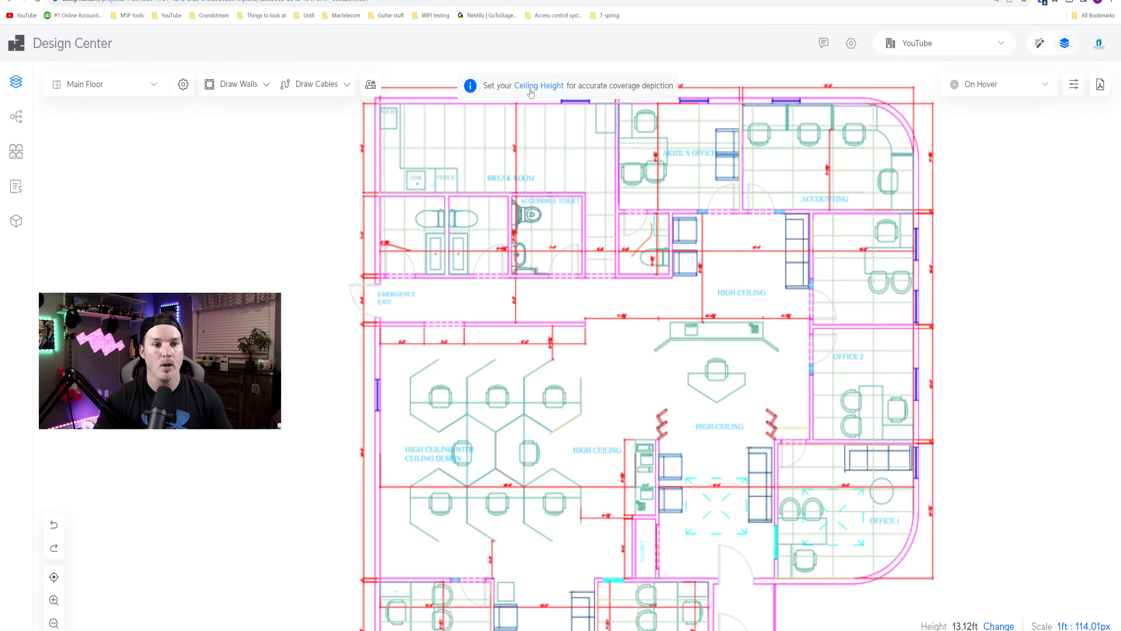
Set the ceiling height to 12 ft.
{"action": "left_click", "coordinate": [543, 89]}
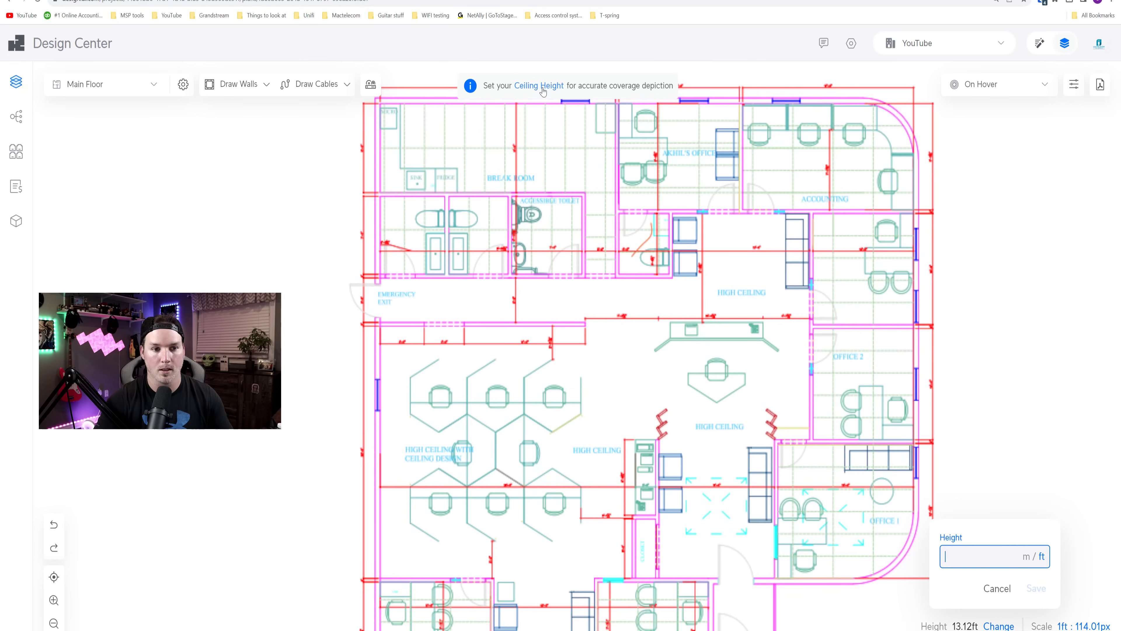
{"action": "left_click_drag", "start_coordinate": [992, 533], "coordinate": [976, 475]}
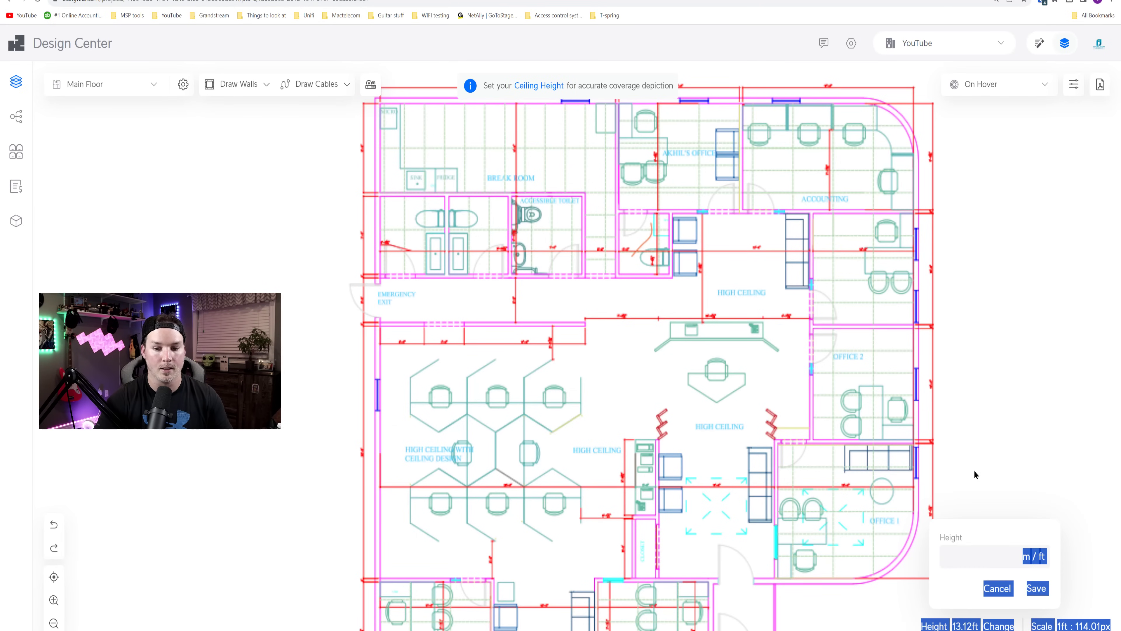
{"action": "left_click", "coordinate": [974, 554]}
{"action": "type", "text": "12"}
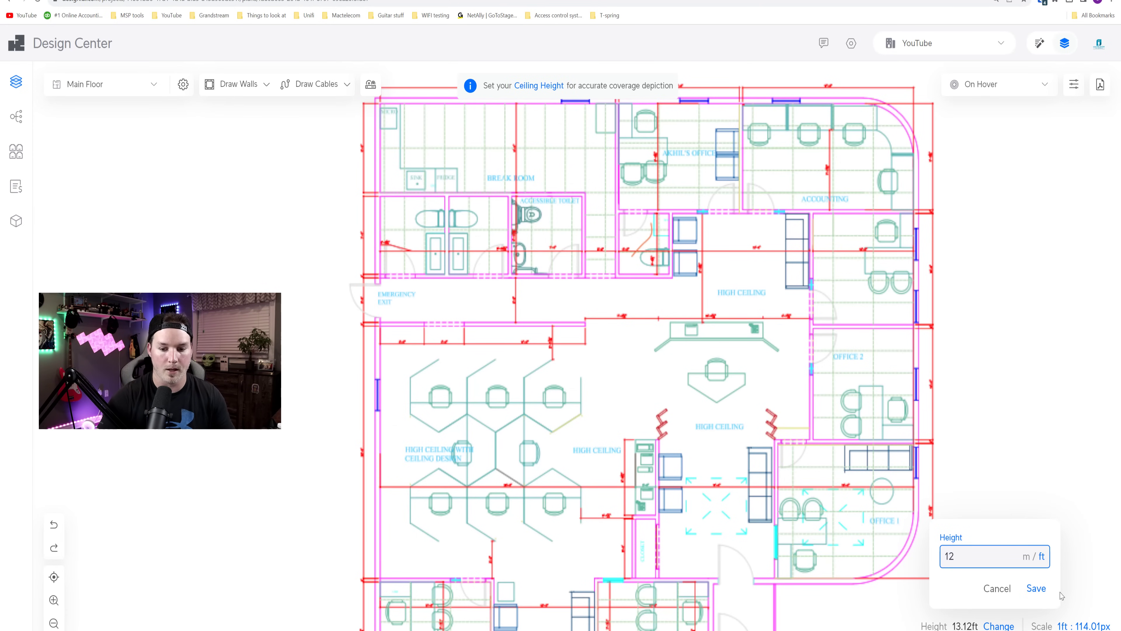
{"action": "left_click", "coordinate": [1036, 588]}
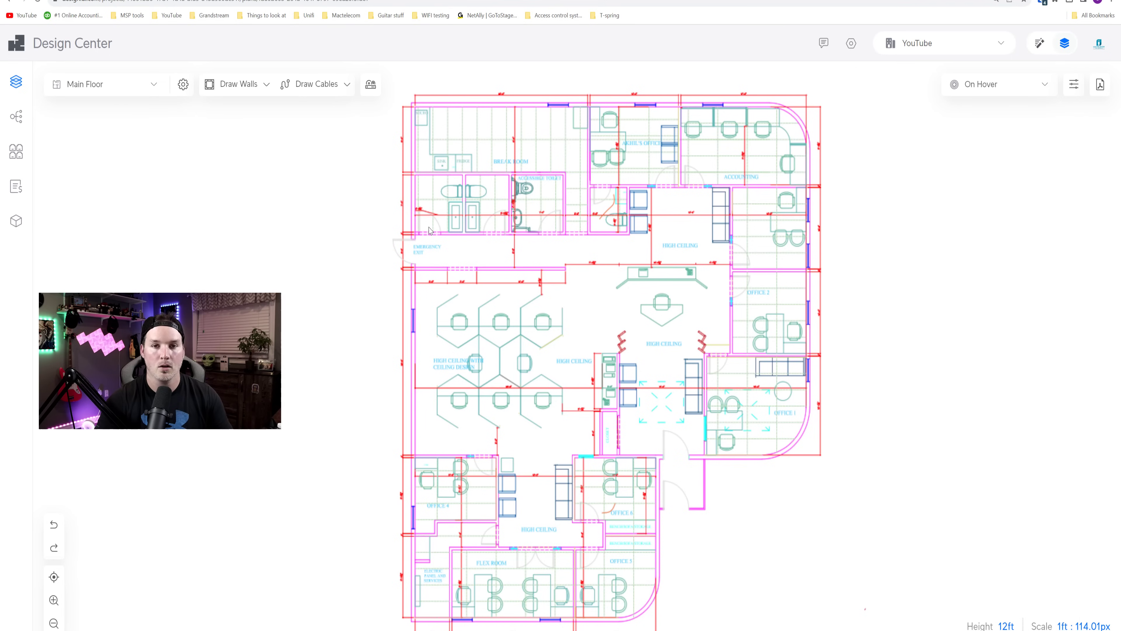
Choose concrete walls and trace the top wall in two segments around the window gap.
{"action": "left_click", "coordinate": [265, 86]}
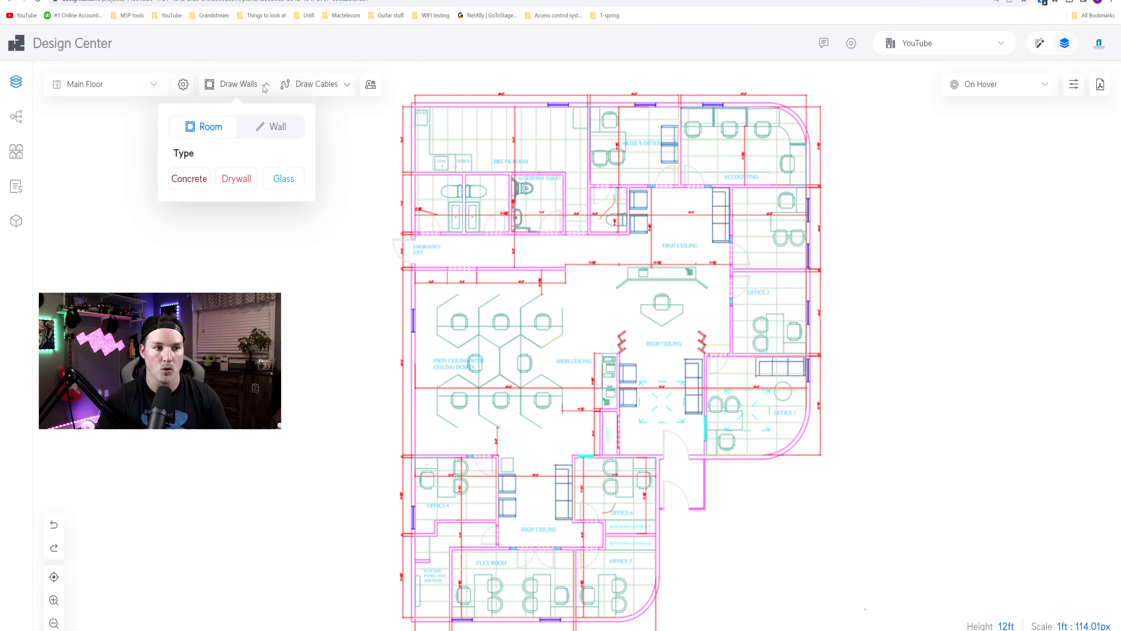
{"action": "left_click", "coordinate": [274, 132]}
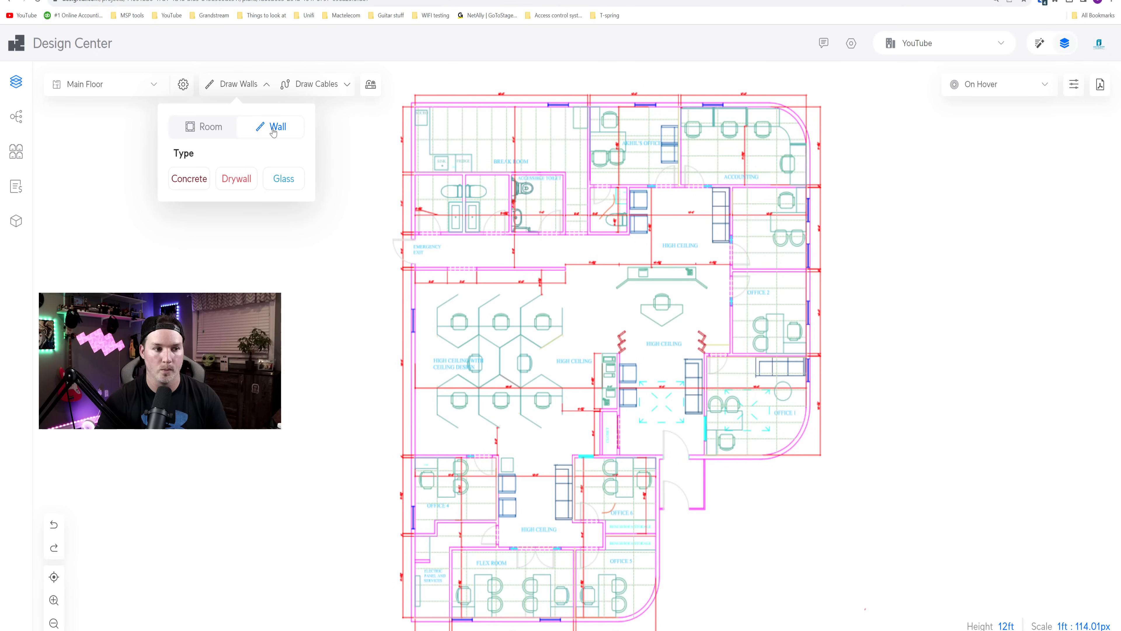
{"action": "left_click", "coordinate": [200, 184]}
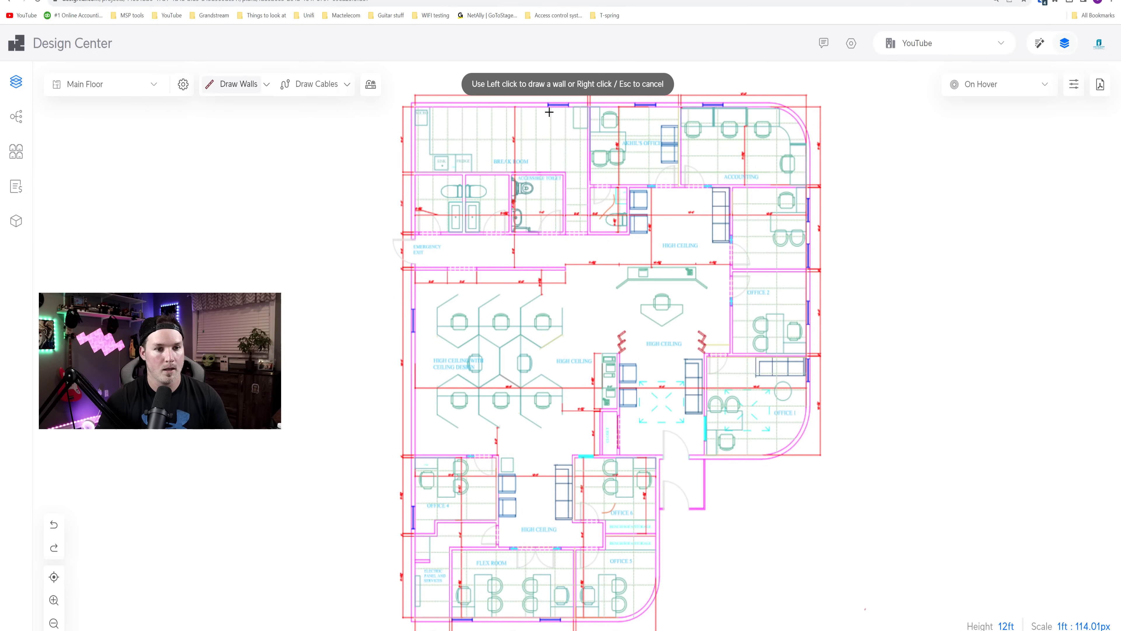
{"action": "scroll", "coordinate": [564, 103], "scroll_direction": "up", "scroll_amount": 1}
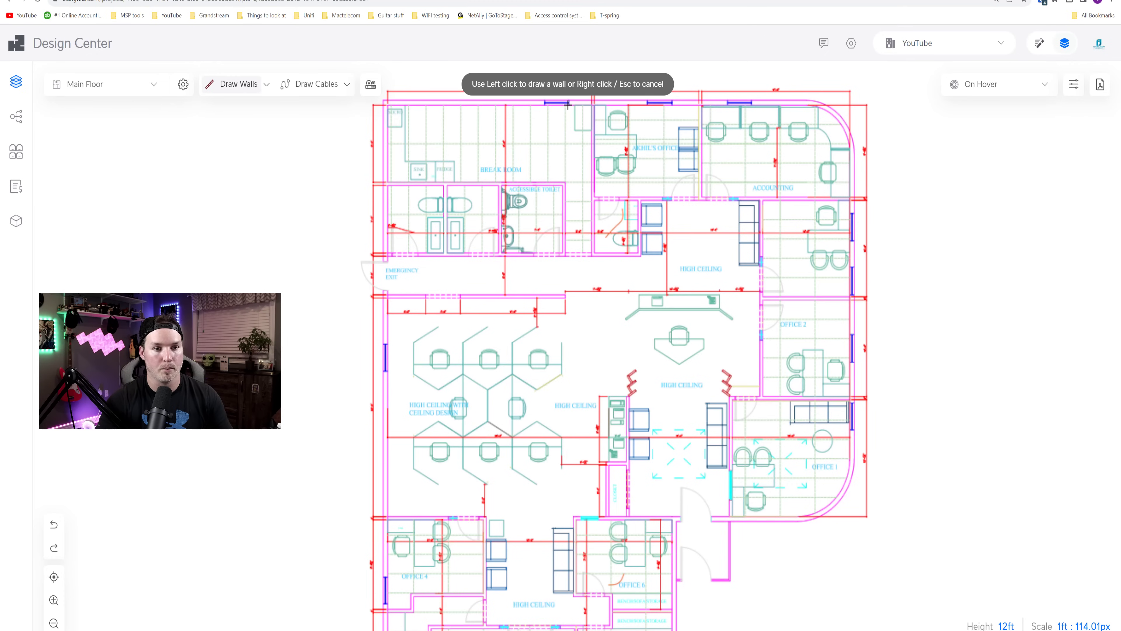
{"action": "scroll", "coordinate": [564, 114], "scroll_direction": "down", "scroll_amount": 1}
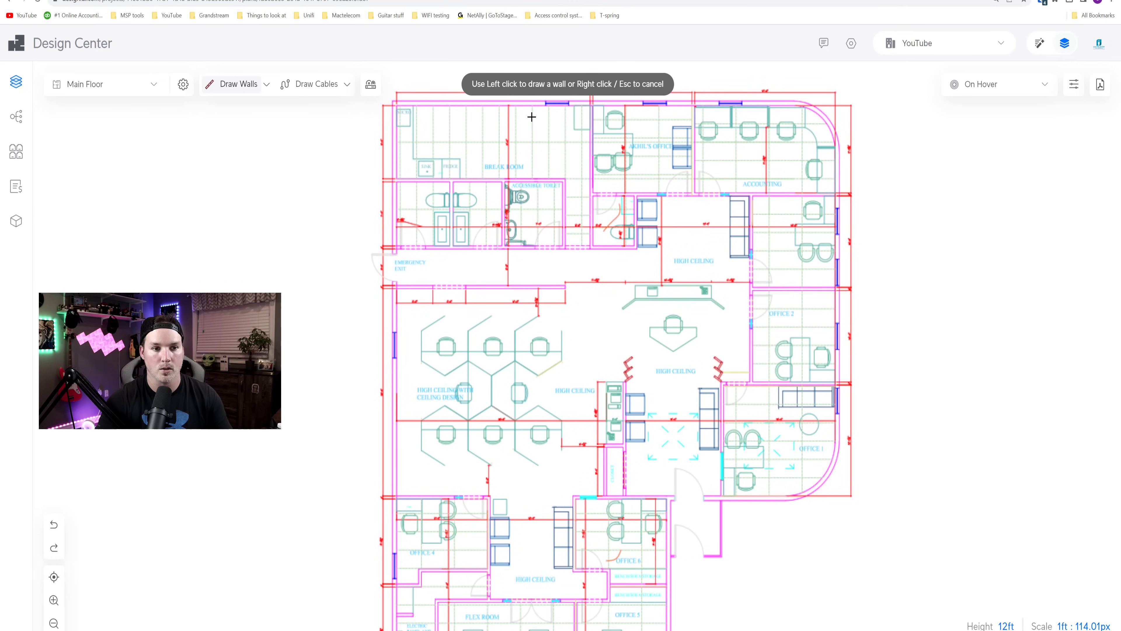
{"action": "left_click", "coordinate": [394, 102]}
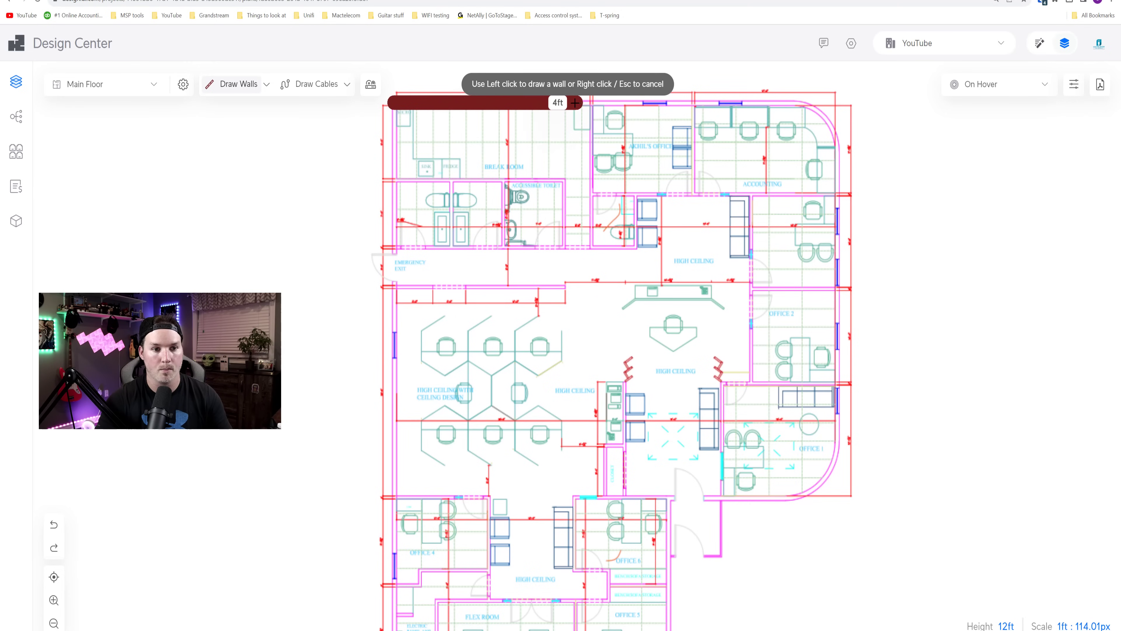
{"action": "left_click", "coordinate": [539, 103]}
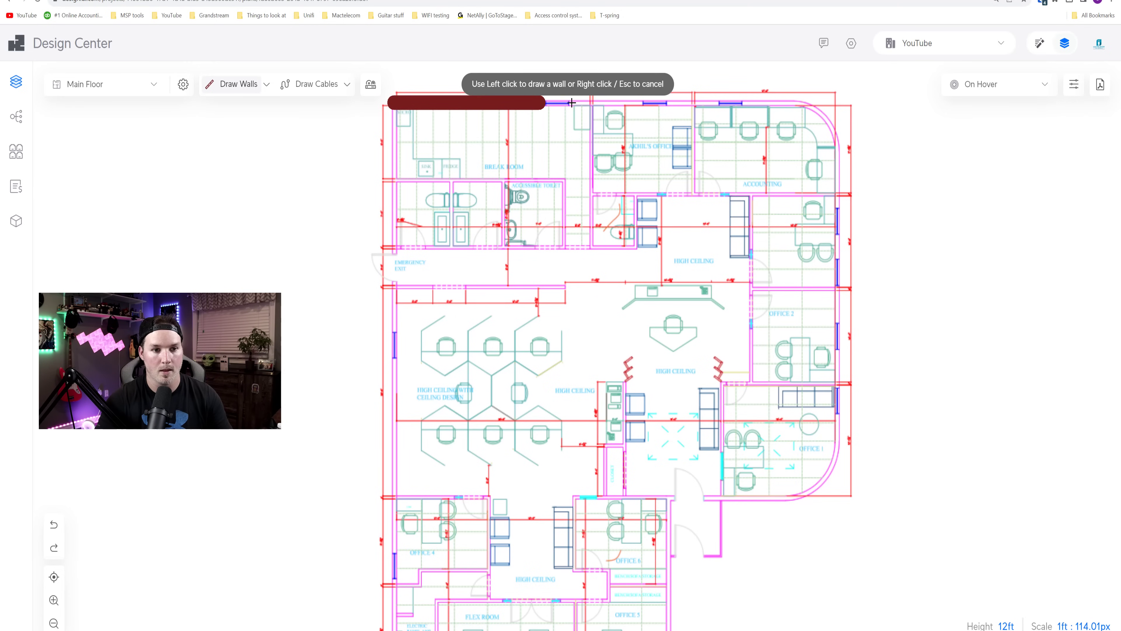
{"action": "left_click", "coordinate": [567, 103]}
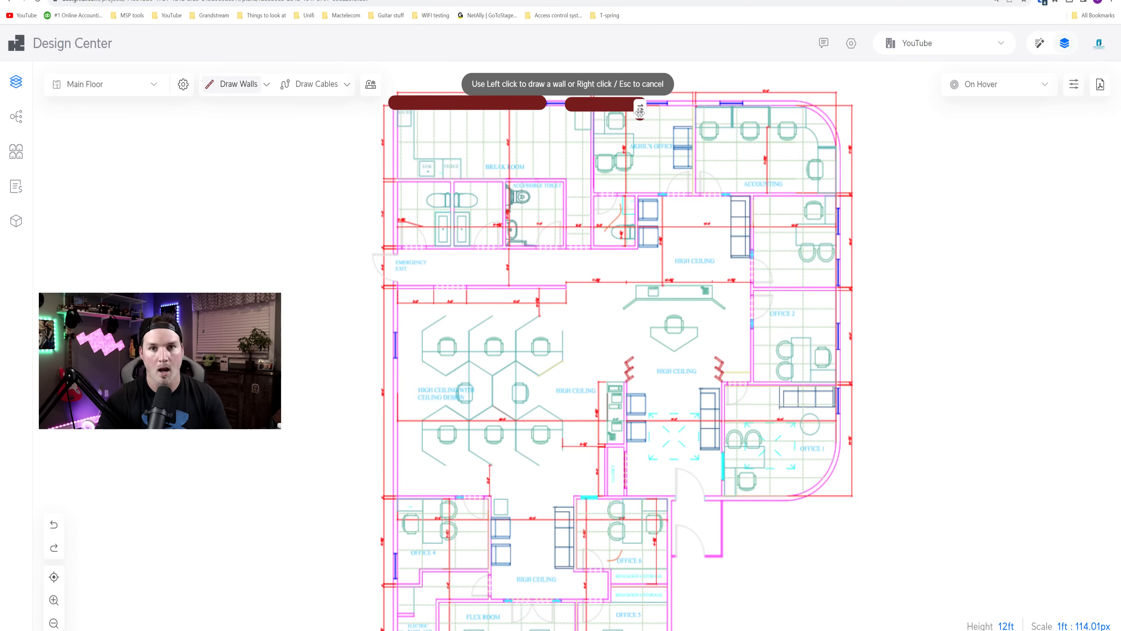
{"action": "left_click", "coordinate": [640, 104]}
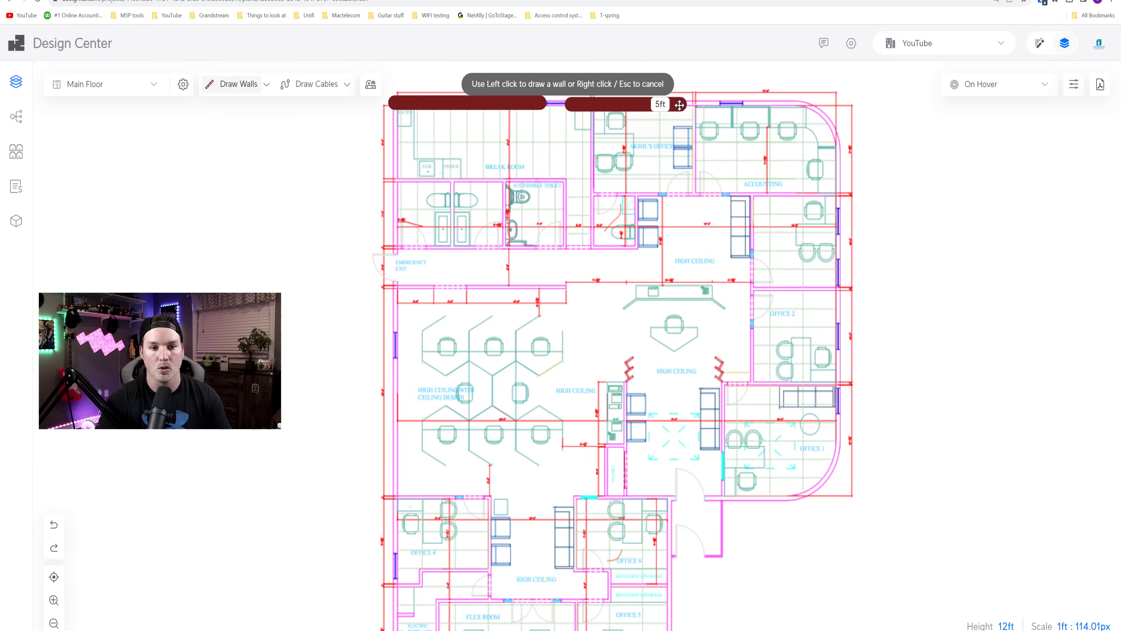
Trace the rest of the perimeter: top-right corner, right side, bottom and left side.
{"action": "right_click", "coordinate": [680, 105]}
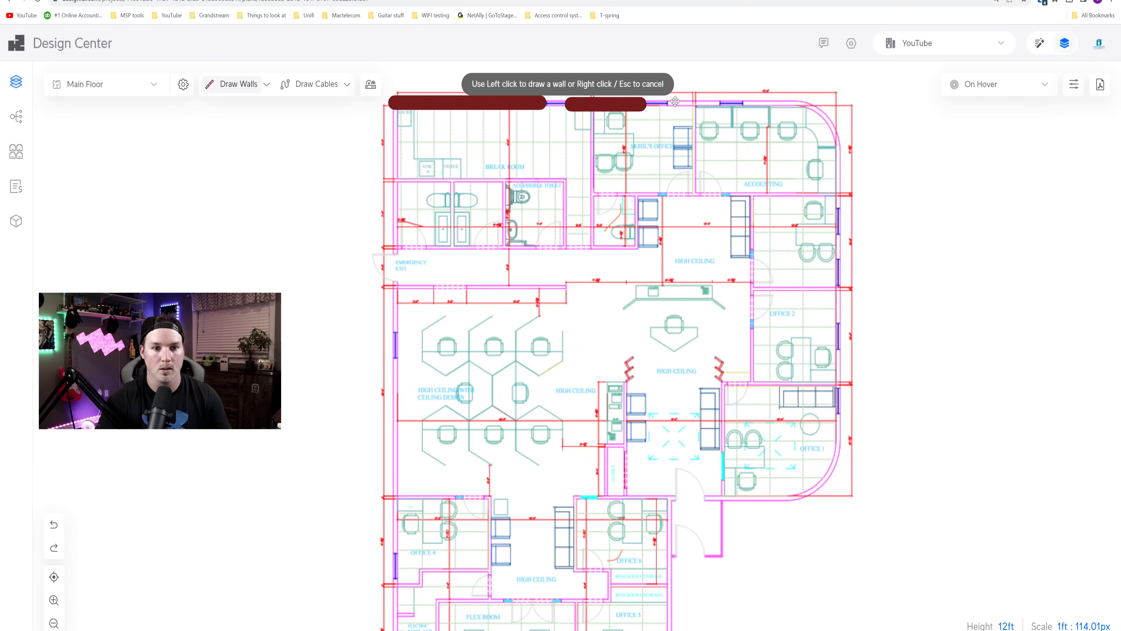
{"action": "mouse_move", "coordinate": [668, 104]}
{"action": "left_mouse_down"}
{"action": "mouse_move", "coordinate": [839, 172]}
{"action": "mouse_move", "coordinate": [843, 206]}
{"action": "left_mouse_up"}
{"action": "scroll", "coordinate": [847, 319], "scroll_direction": "down", "scroll_amount": 1}
{"action": "mouse_move", "coordinate": [847, 320]}
{"action": "left_mouse_down"}
{"action": "mouse_move", "coordinate": [771, 408]}
{"action": "mouse_move", "coordinate": [660, 488]}
{"action": "mouse_move", "coordinate": [569, 596]}
{"action": "mouse_move", "coordinate": [418, 600]}
{"action": "mouse_move", "coordinate": [351, 512]}
{"action": "left_mouse_up"}
{"action": "left_click_drag", "start_coordinate": [351, 481], "coordinate": [349, 66]}
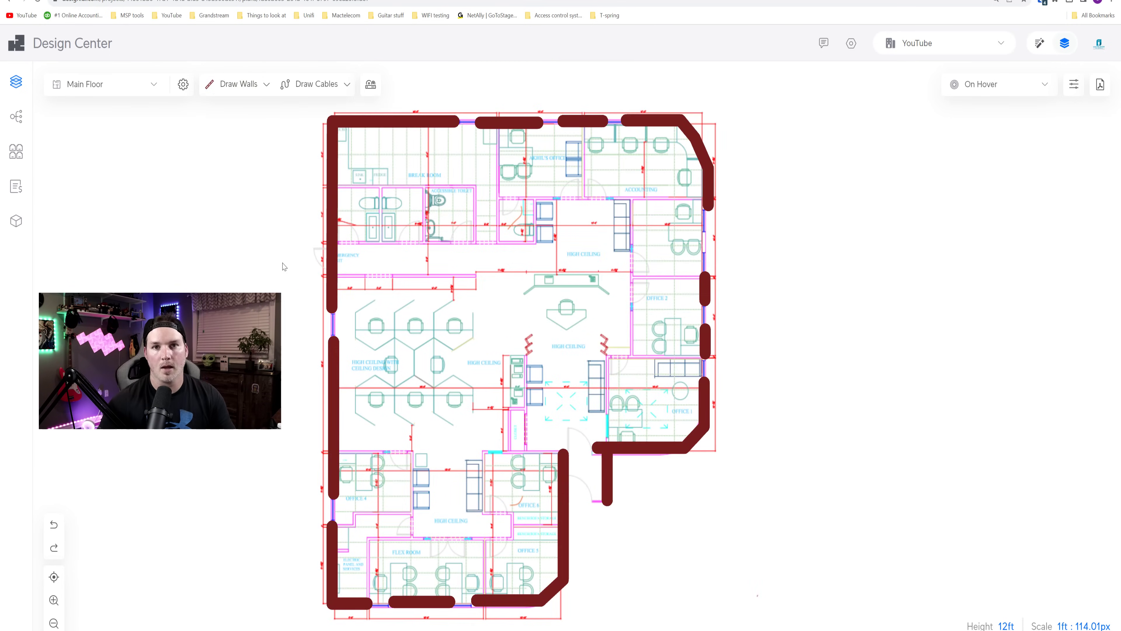
Switch to glass walls and begin a glass wall across the top window gap.
{"action": "left_click", "coordinate": [265, 84]}
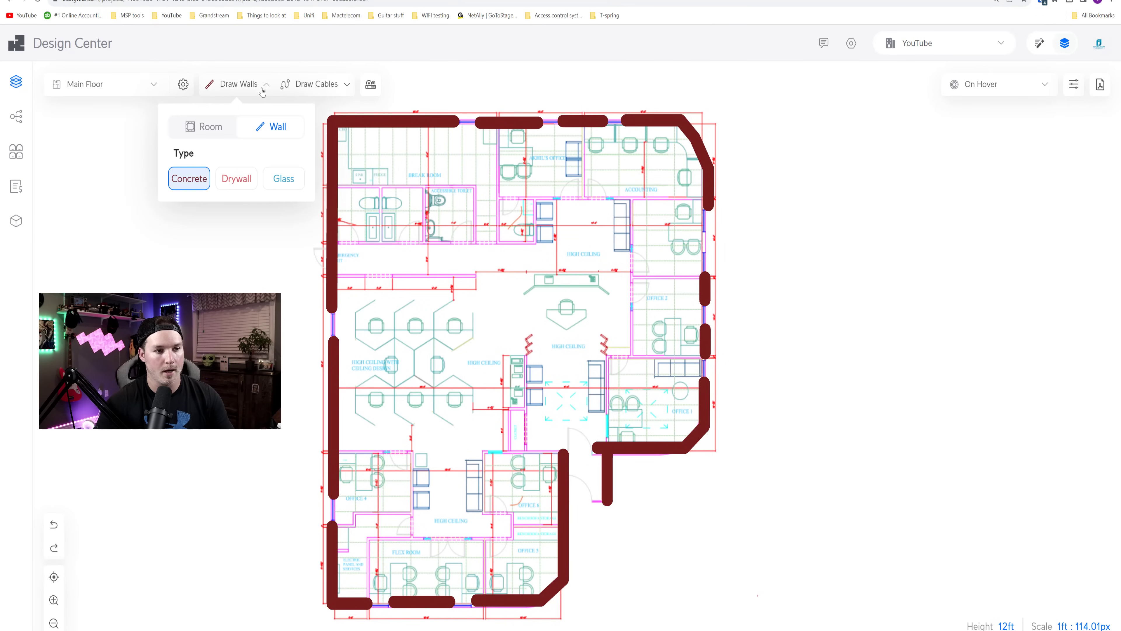
{"action": "left_click", "coordinate": [285, 181]}
{"action": "left_click", "coordinate": [456, 122]}
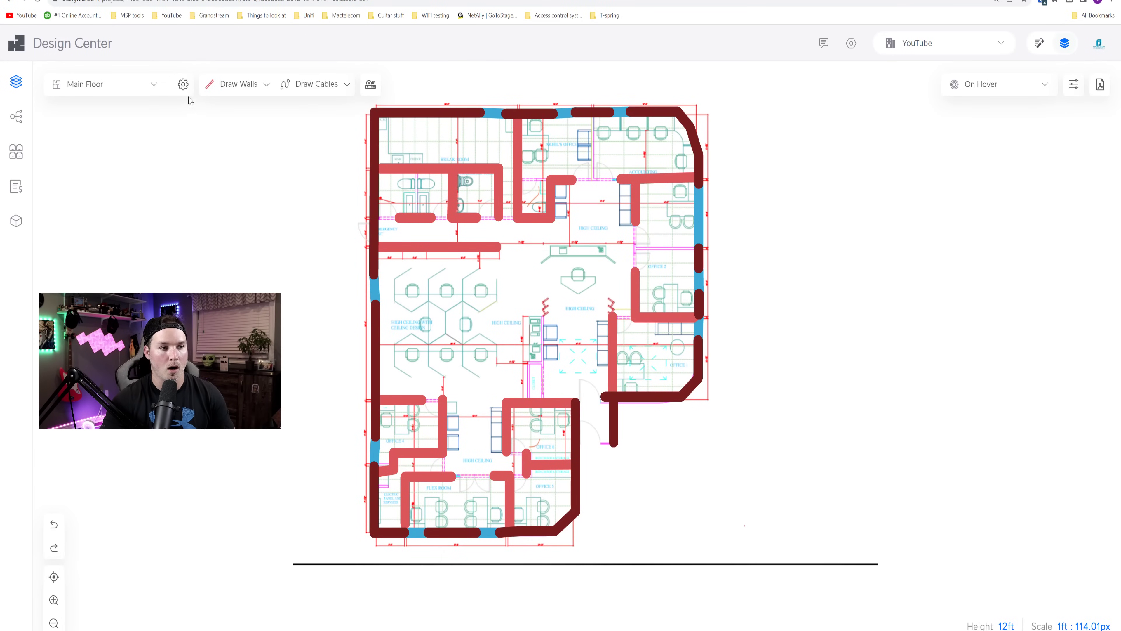
Lower the floor plan's wall opacity to 4% and close the floor plan settings.
{"action": "left_click", "coordinate": [182, 88]}
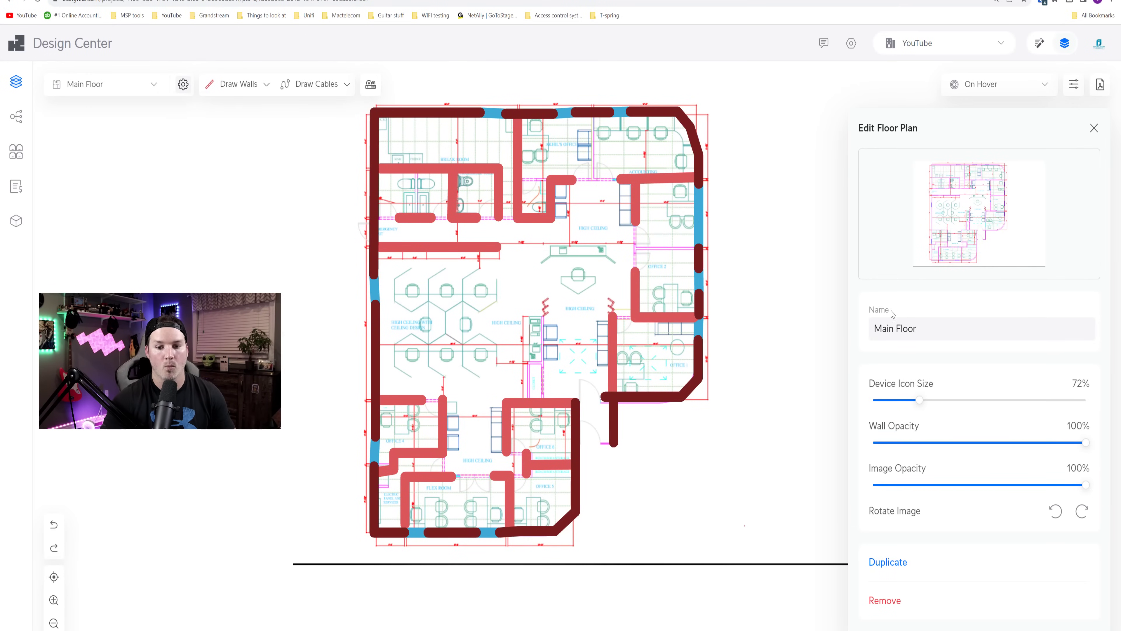
{"action": "left_click", "coordinate": [881, 443]}
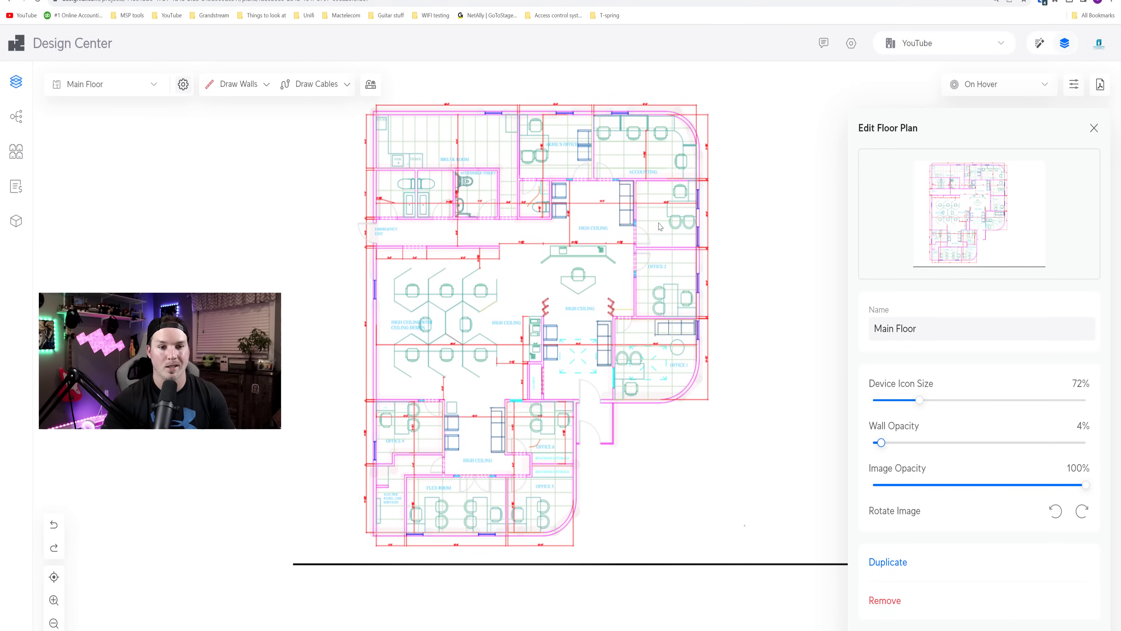
{"action": "key", "text": "Escape"}
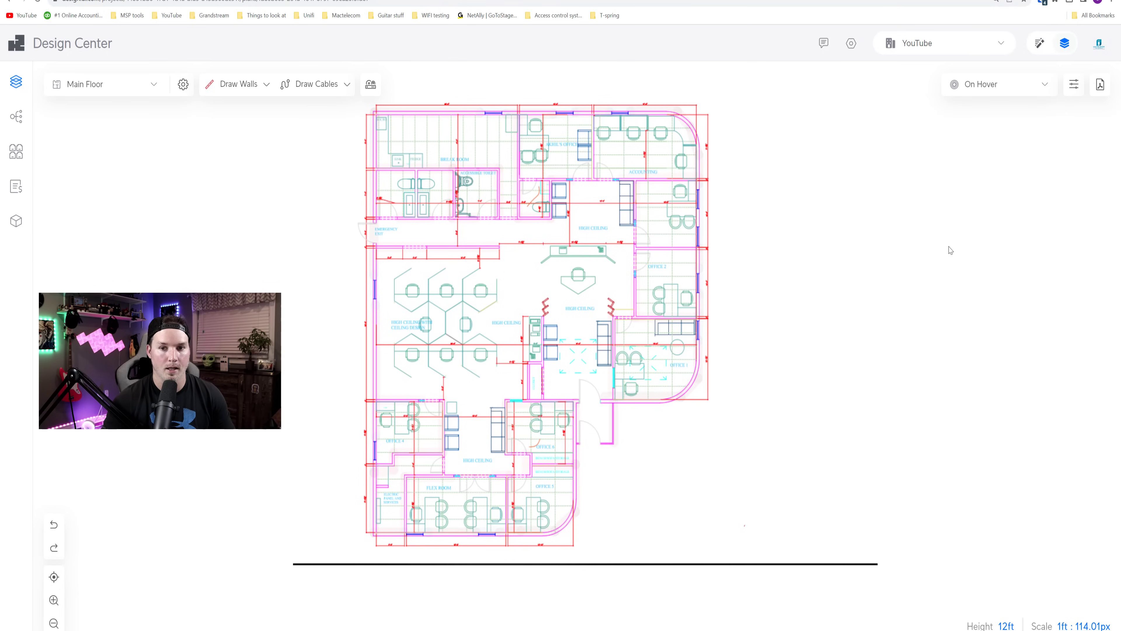
Place UniFi Wall Socket, 2xRJ45 units at spots around the offices.
{"action": "left_click", "coordinate": [371, 87]}
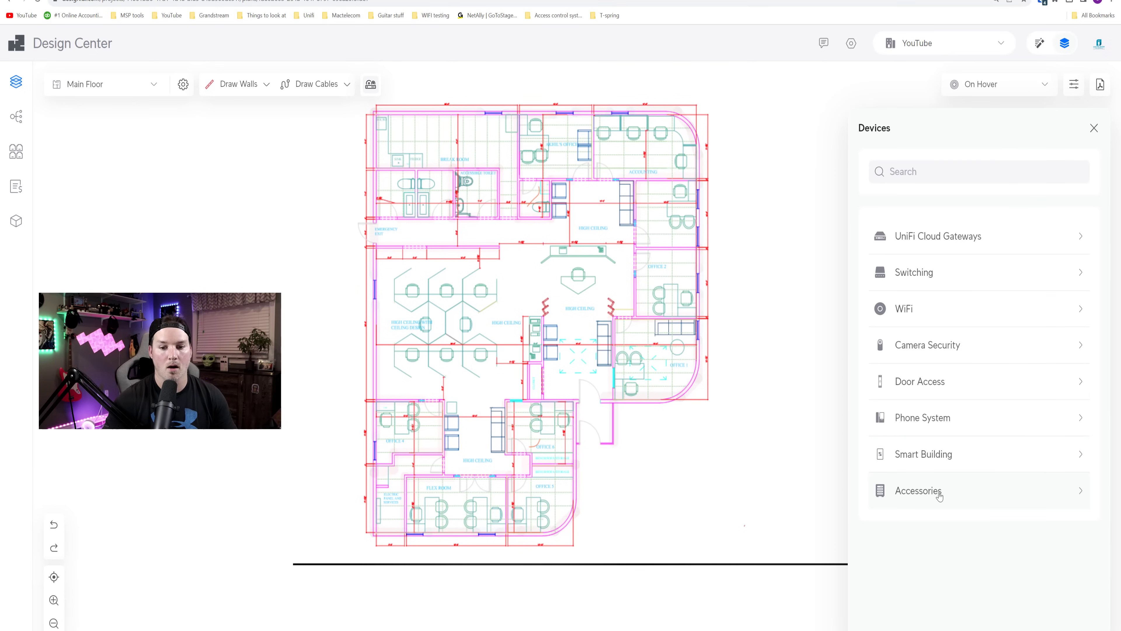
{"action": "left_click", "coordinate": [931, 496]}
{"action": "scroll", "coordinate": [948, 444], "scroll_direction": "down", "scroll_amount": 5}
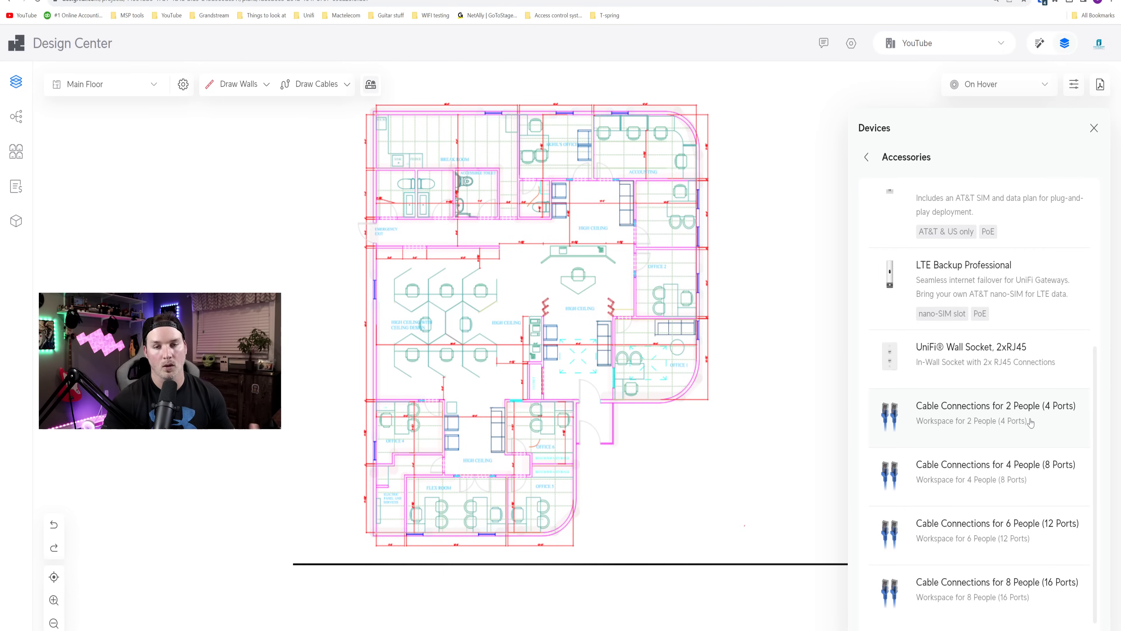
{"action": "left_click", "coordinate": [974, 360]}
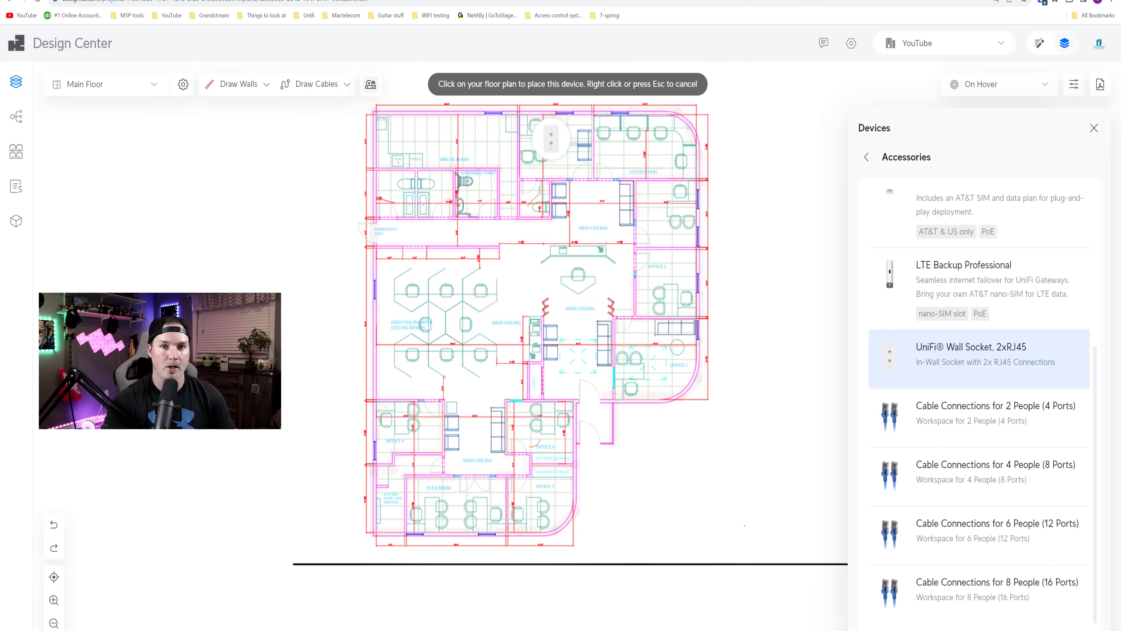
{"action": "left_click", "coordinate": [550, 174]}
{"action": "left_click", "coordinate": [674, 283]}
{"action": "left_click", "coordinate": [644, 370]}
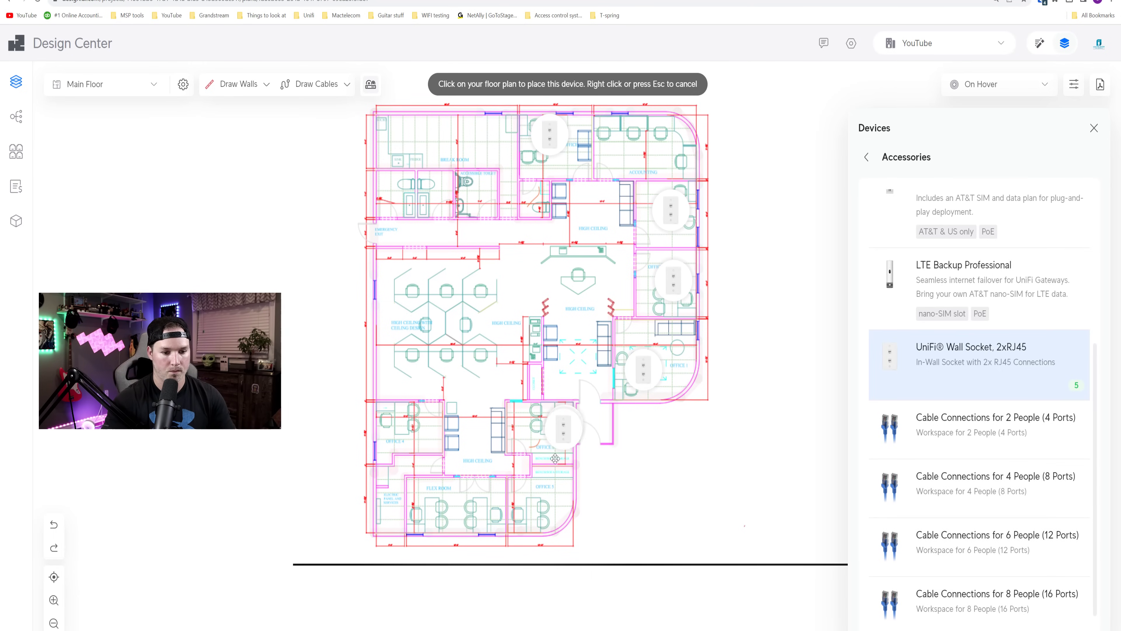
{"action": "left_click", "coordinate": [565, 425]}
{"action": "left_click", "coordinate": [515, 513]}
{"action": "left_click", "coordinate": [487, 517]}
{"action": "left_click", "coordinate": [416, 514]}
{"action": "left_click", "coordinate": [400, 414]}
{"action": "left_click", "coordinate": [579, 274]}
{"action": "key", "text": "Escape"}
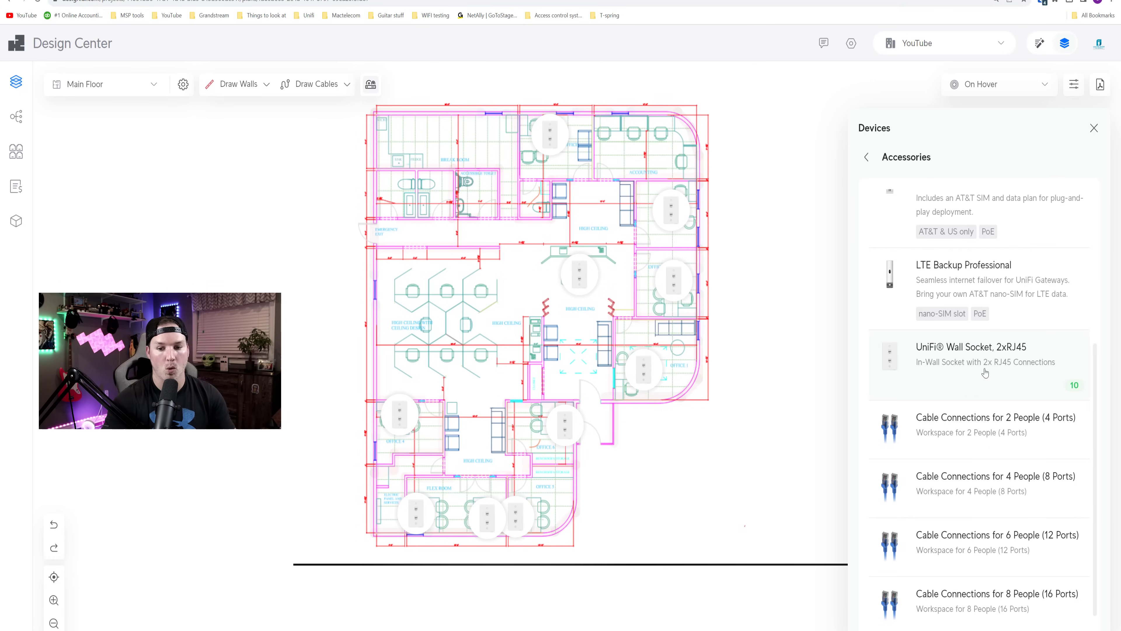
Add a 2-person cable connection in the top-right room and a 4-person one in the open area.
{"action": "left_click", "coordinate": [1052, 427]}
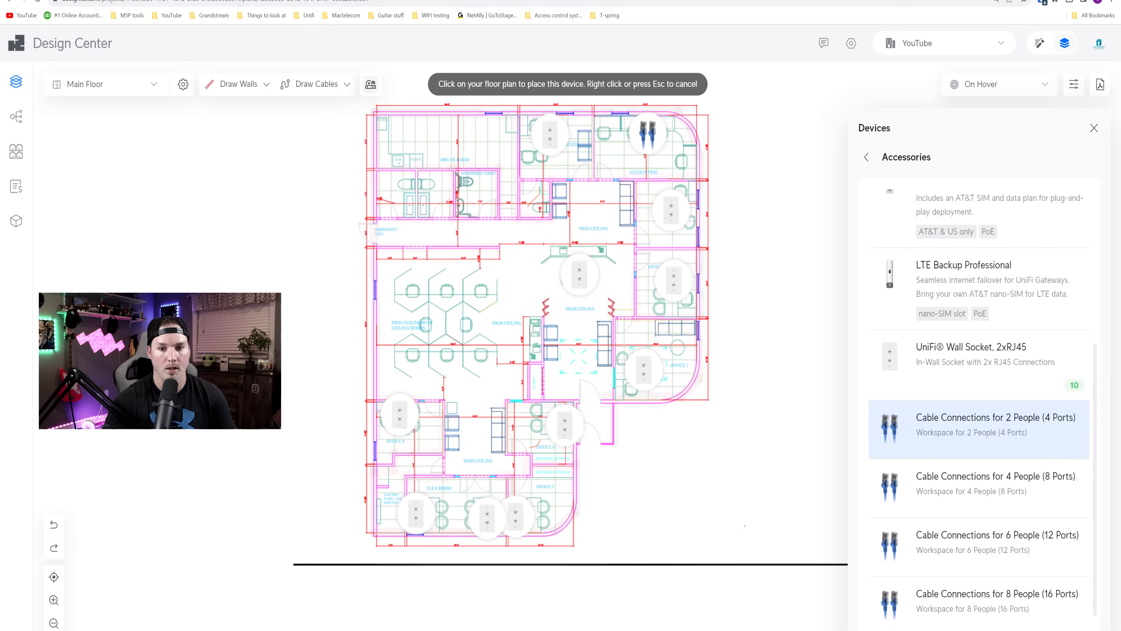
{"action": "left_click", "coordinate": [647, 132]}
{"action": "left_click", "coordinate": [996, 495]}
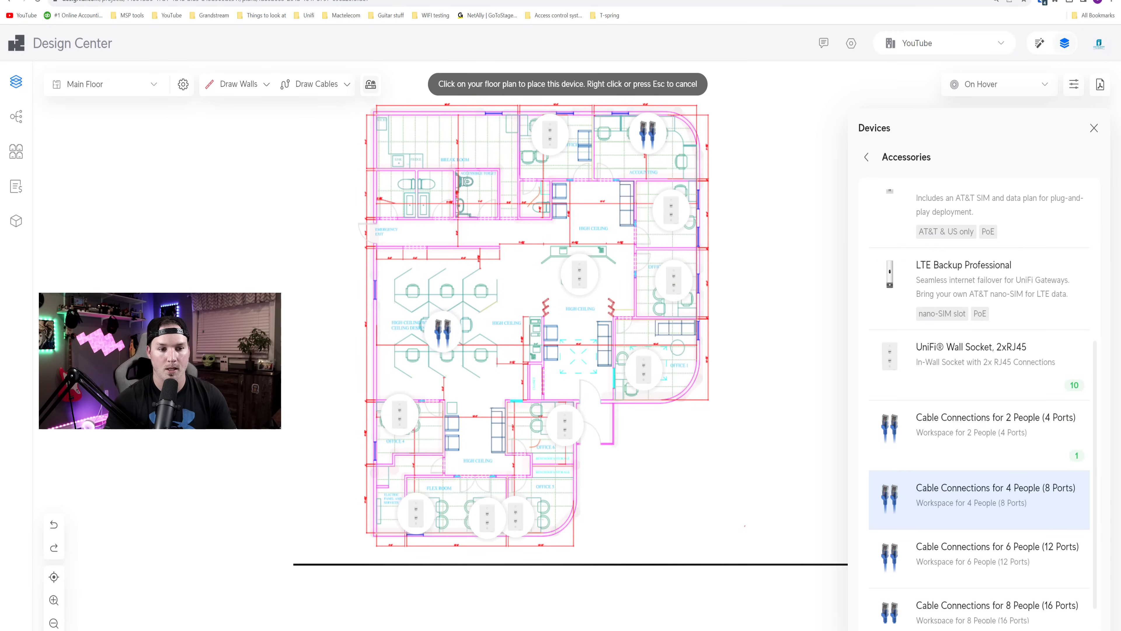
{"action": "left_click", "coordinate": [447, 323]}
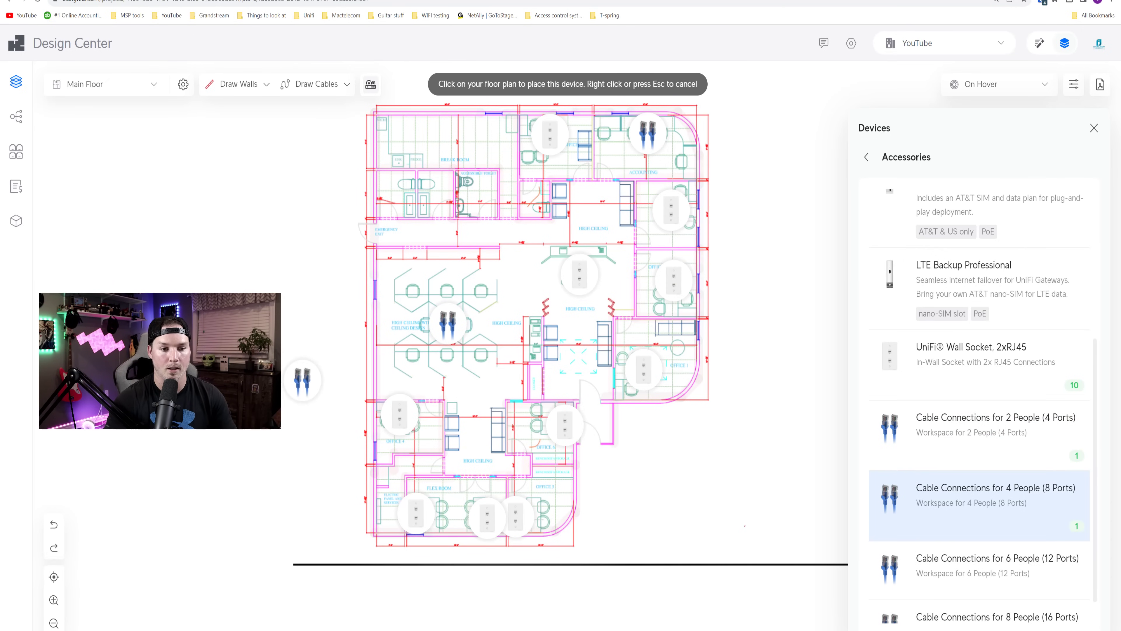
{"action": "key", "text": "Escape"}
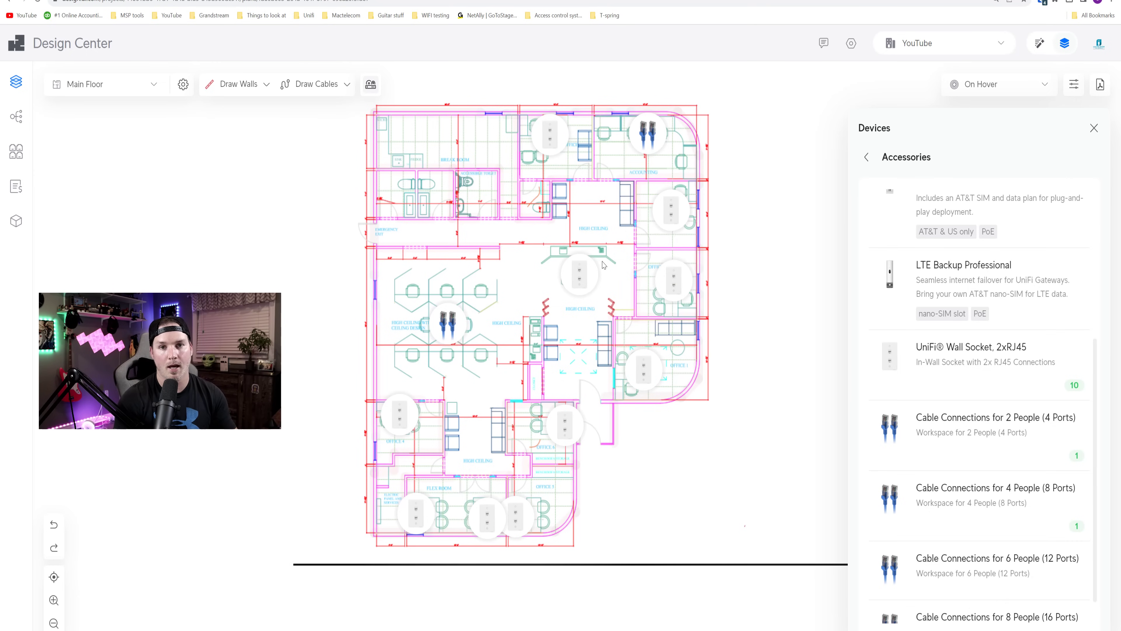
Place the Existing 24U Communications Rack at the bottom-left of the plan.
{"action": "left_click", "coordinate": [867, 156]}
{"action": "left_click", "coordinate": [919, 493]}
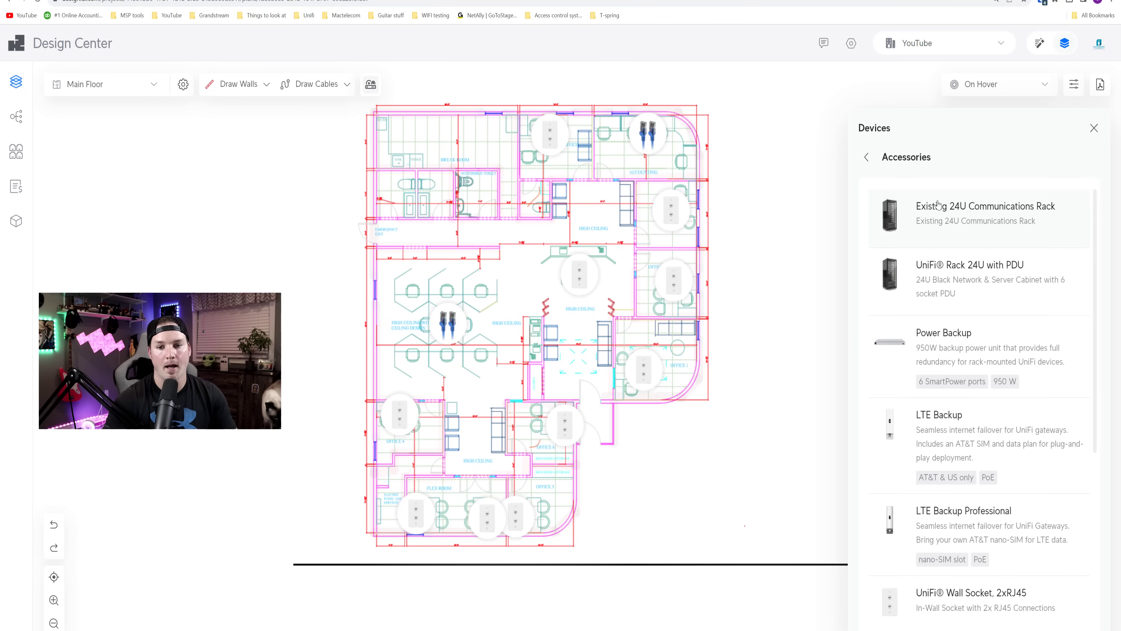
{"action": "left_click", "coordinate": [916, 207]}
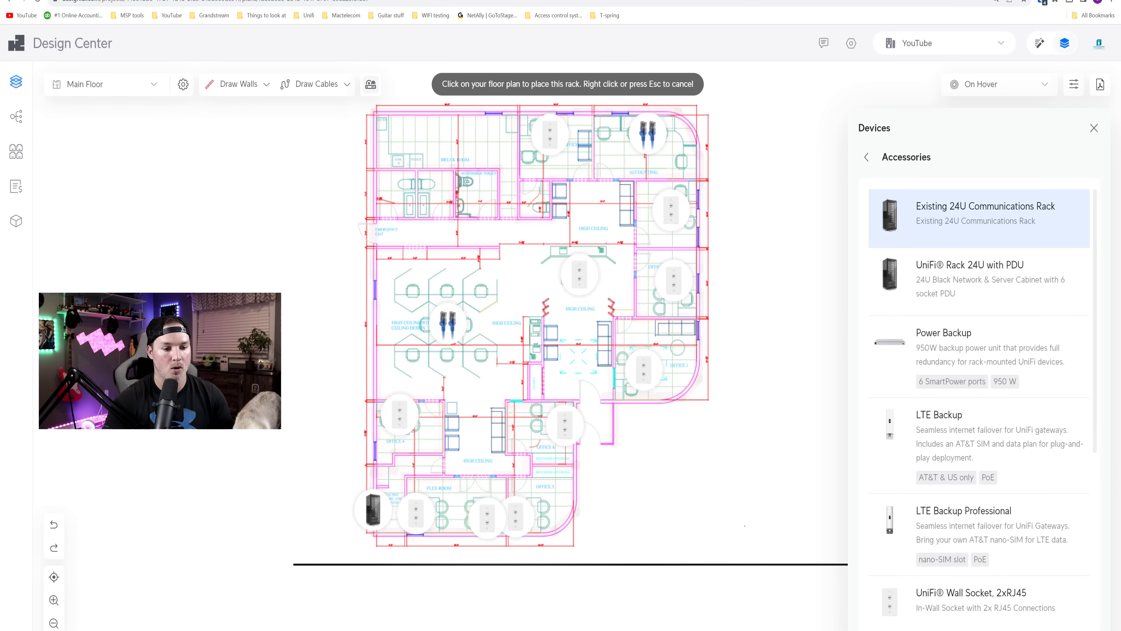
{"action": "left_click", "coordinate": [376, 511]}
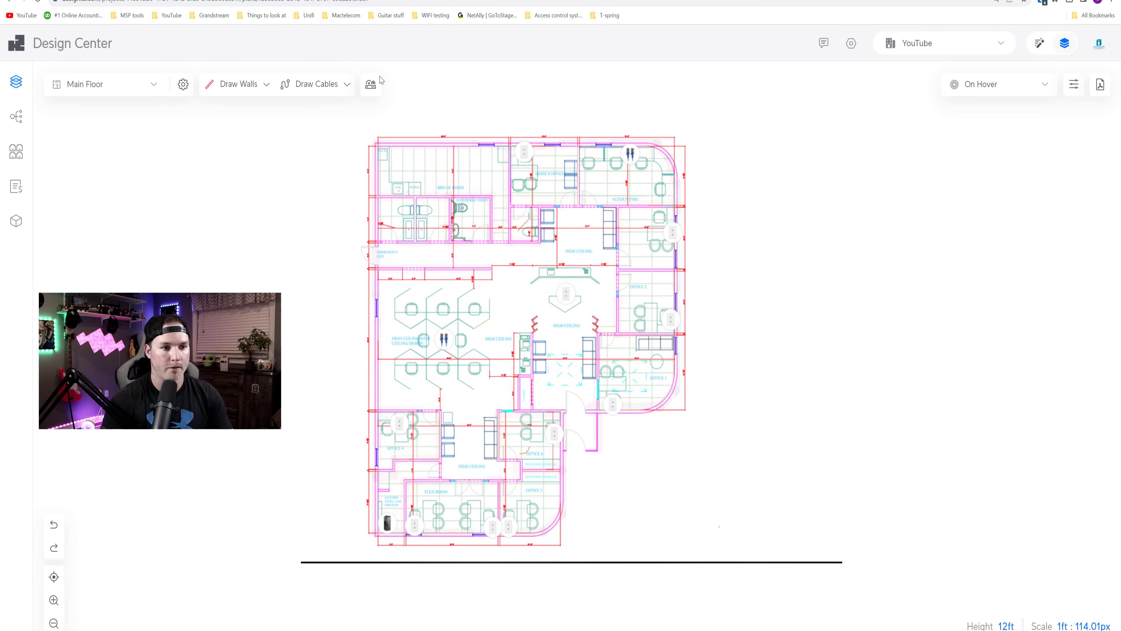
{"action": "left_click", "coordinate": [370, 84]}
Place a U6 Professional access point in the flex room at the bottom of the plan.
{"action": "left_click", "coordinate": [921, 311]}
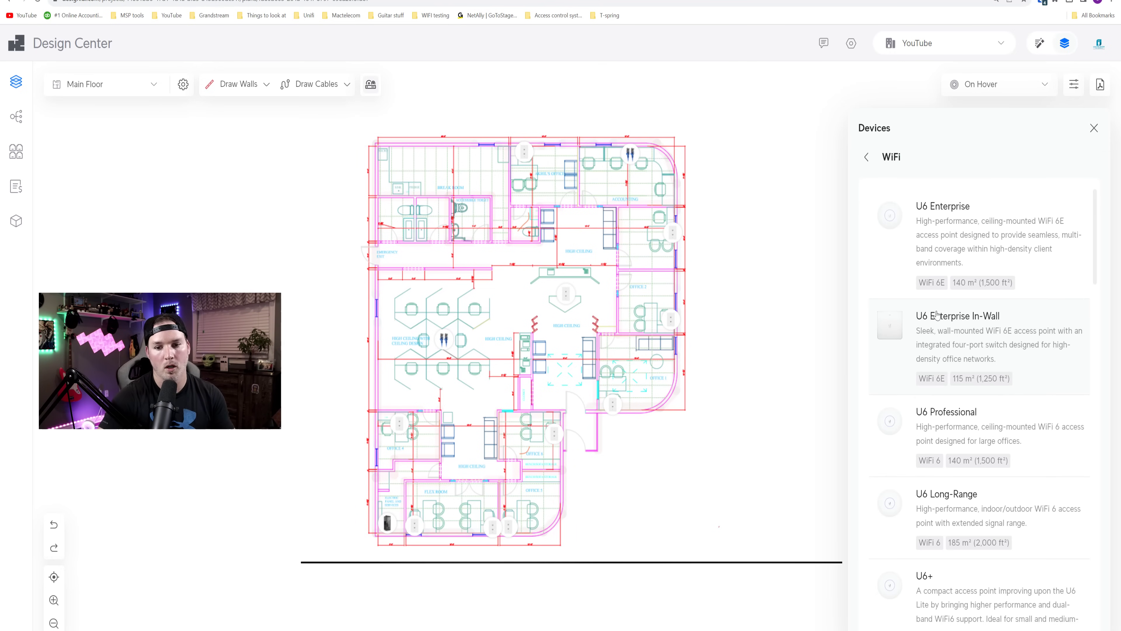
{"action": "left_click", "coordinate": [961, 422]}
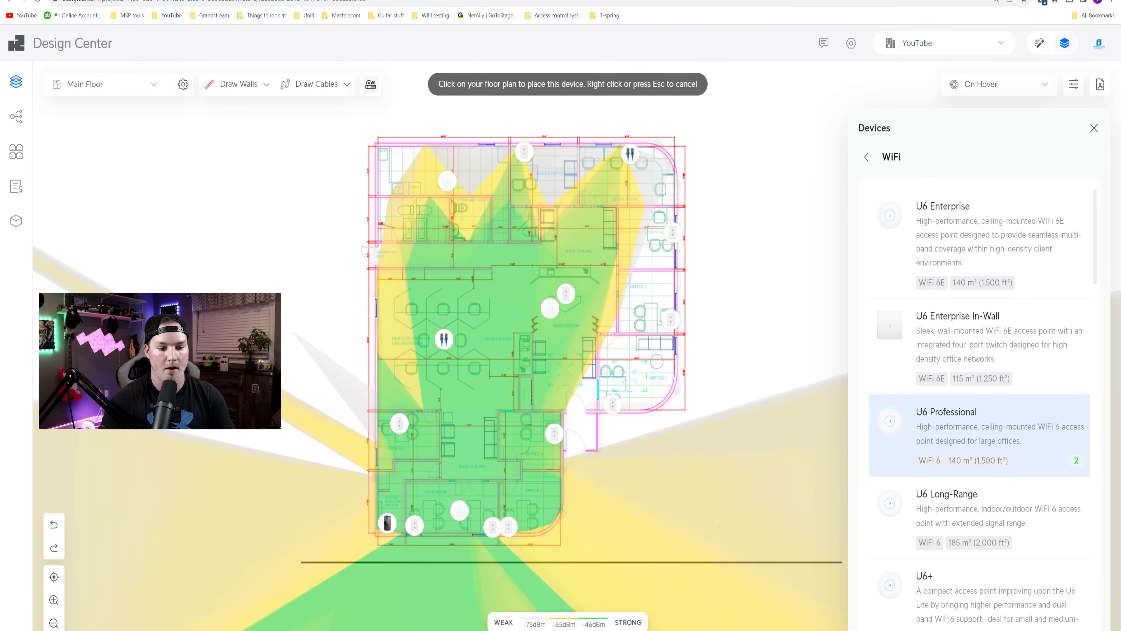
{"action": "left_click", "coordinate": [460, 511]}
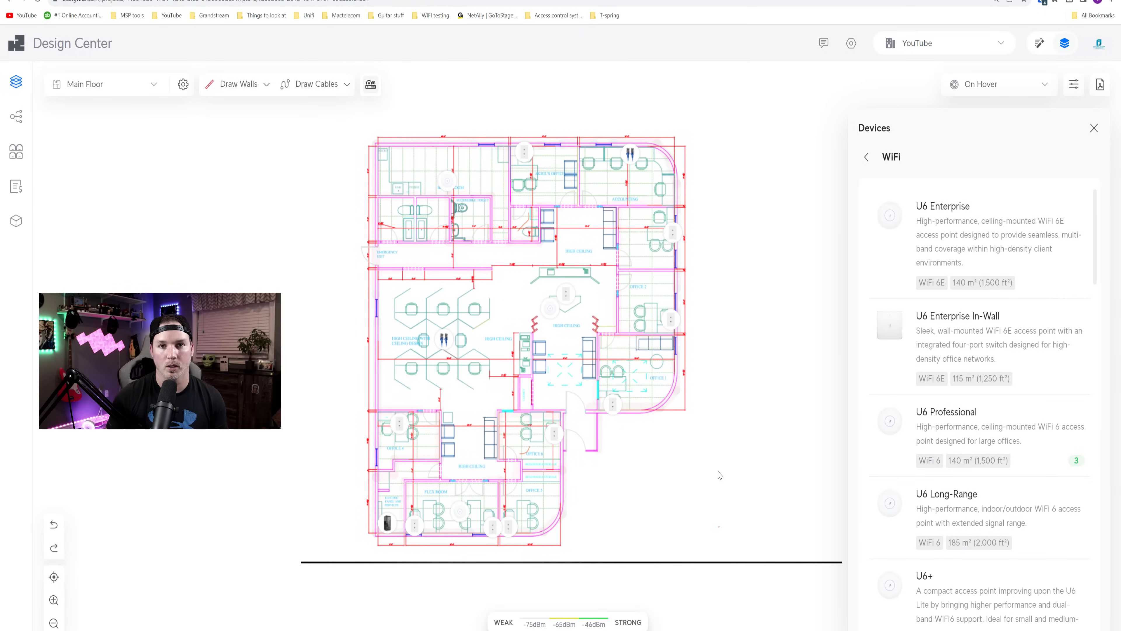
Close the device list and display WiFi coverage across the whole floor.
{"action": "left_click", "coordinate": [998, 83]}
{"action": "left_click", "coordinate": [964, 120]}
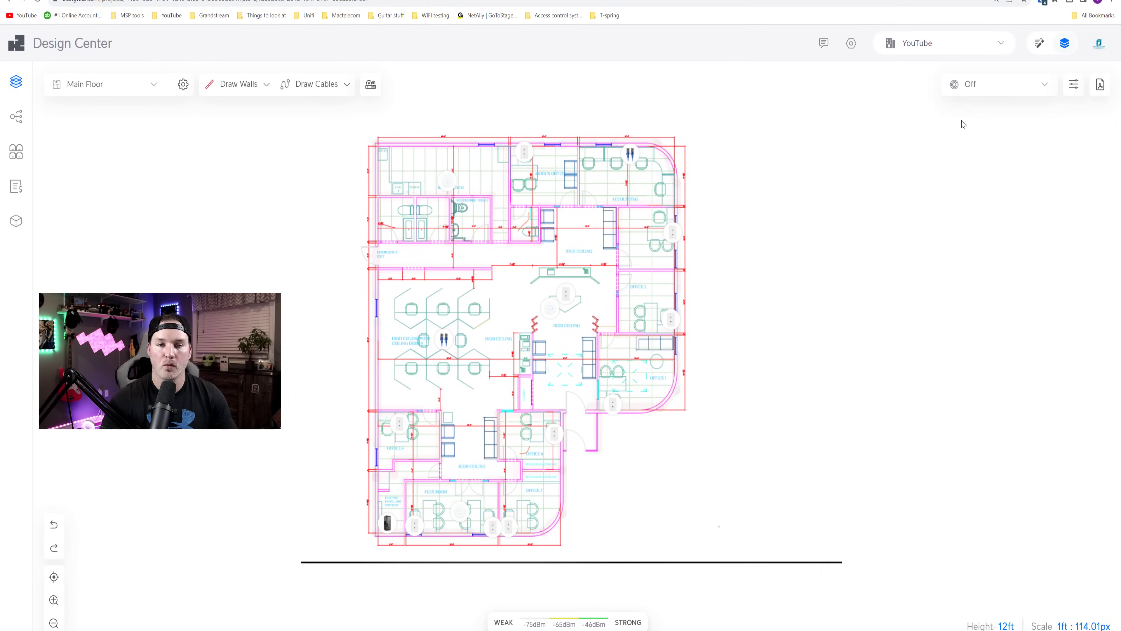
{"action": "left_click", "coordinate": [1030, 94]}
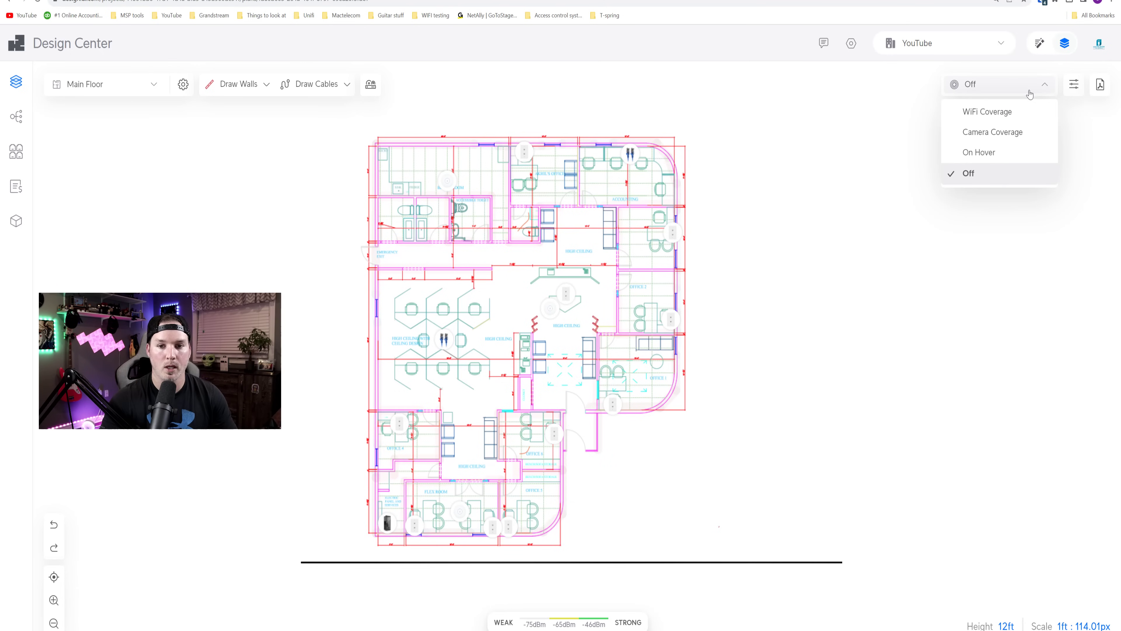
{"action": "left_click", "coordinate": [1024, 113]}
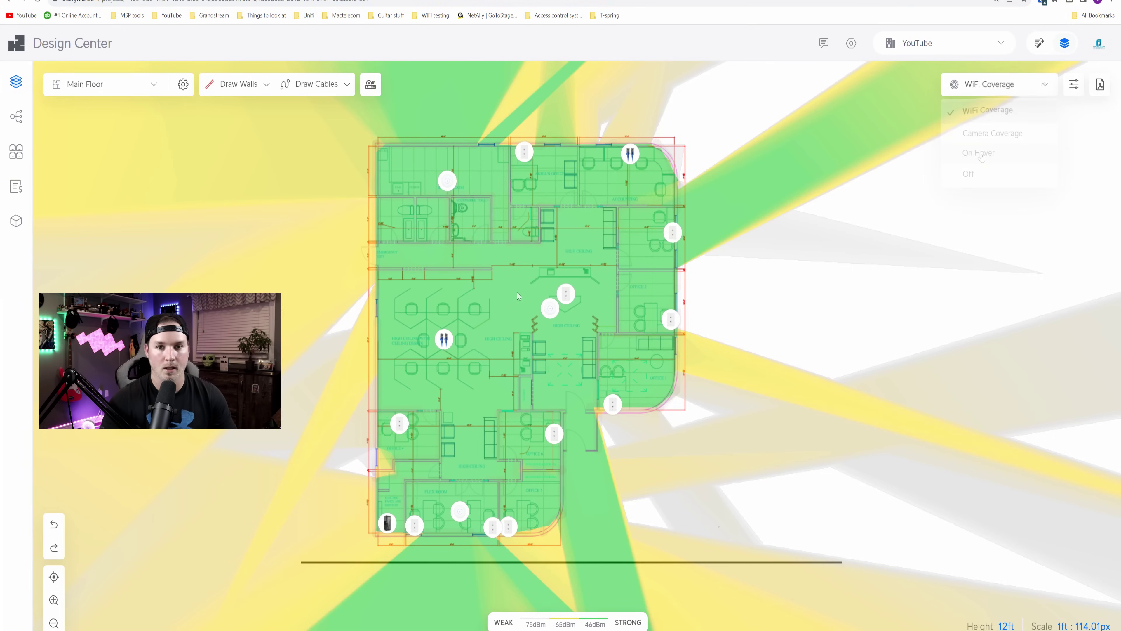
Switch the heatmap to On Hover and check each access point's coverage individually.
{"action": "left_click", "coordinate": [980, 153]}
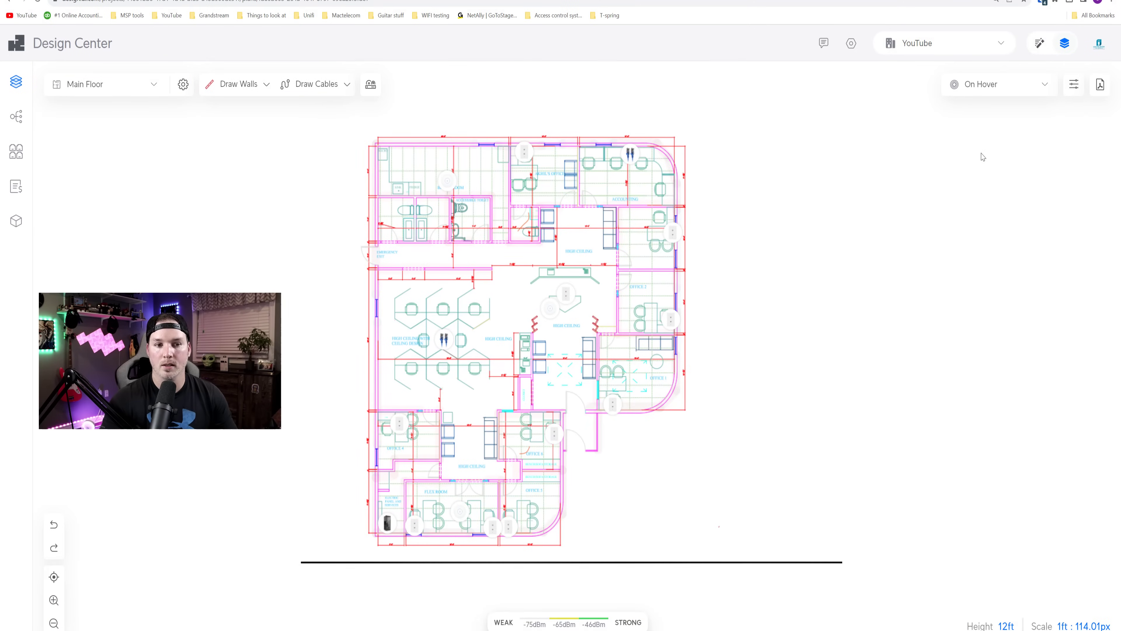
{"action": "mouse_move", "coordinate": [465, 509]}
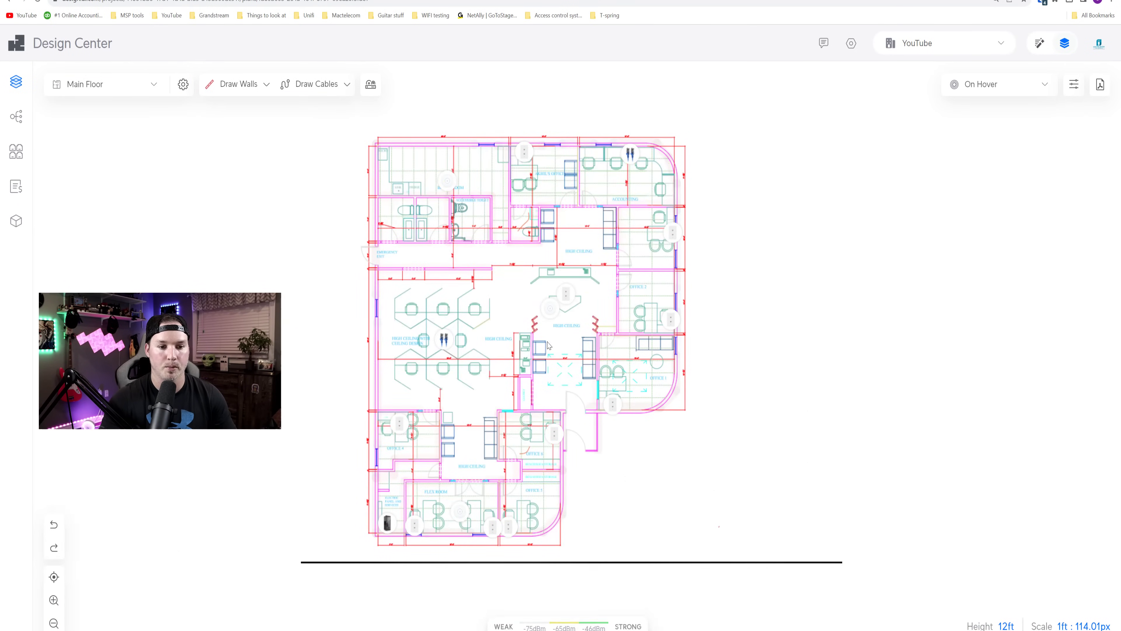
{"action": "mouse_move", "coordinate": [548, 314]}
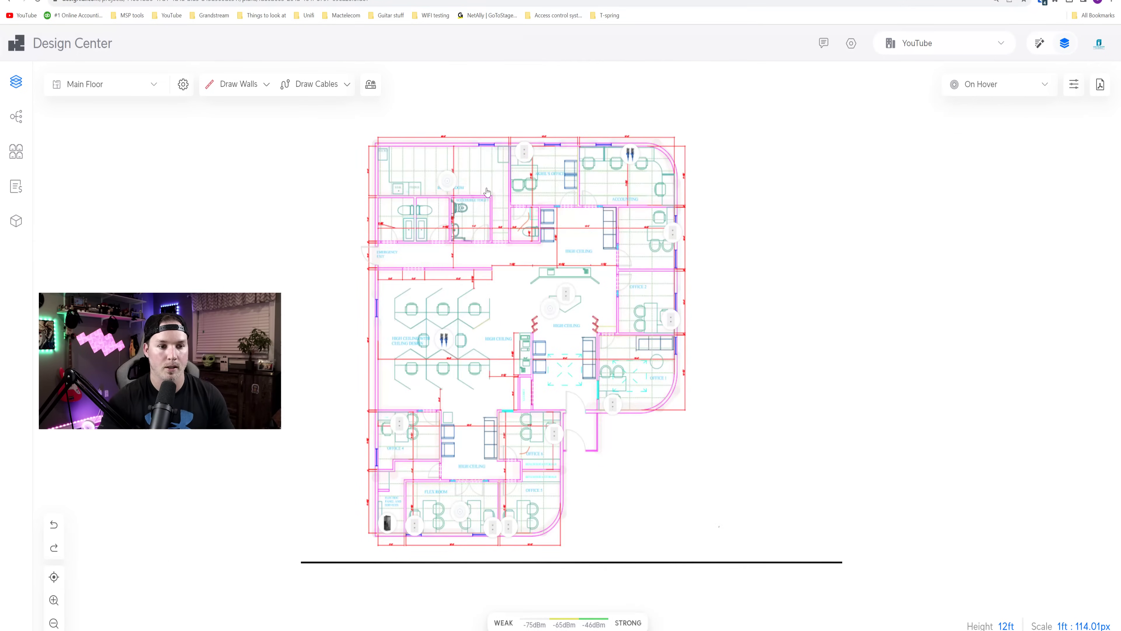
{"action": "mouse_move", "coordinate": [443, 182]}
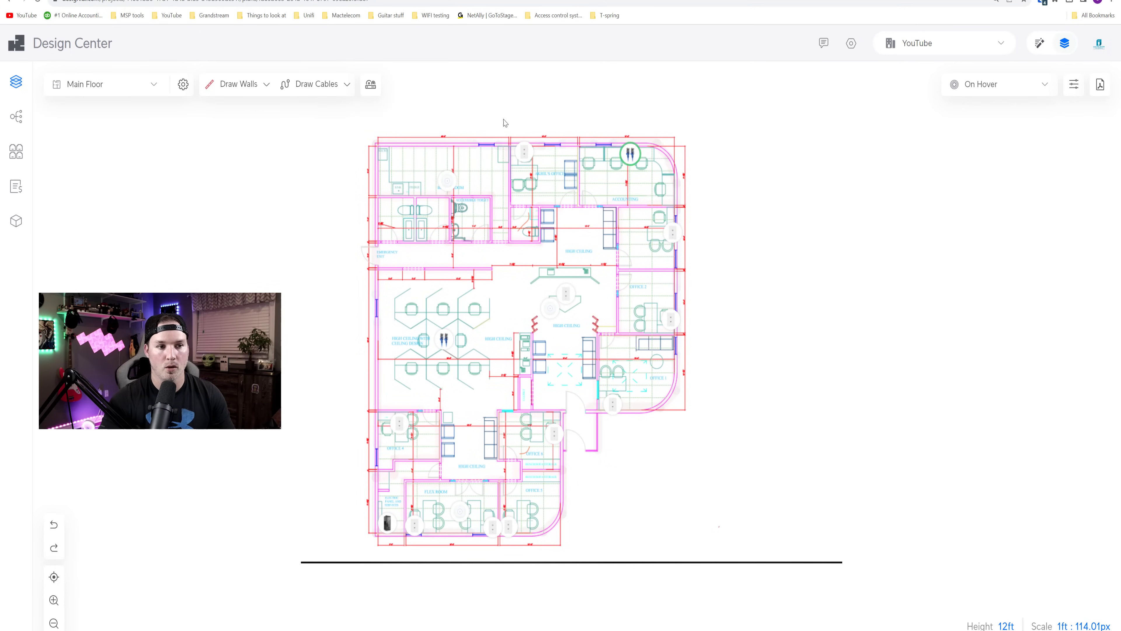
Place three G5 Bullet cameras at the top-right corner, left wall and bottom corner.
{"action": "left_click", "coordinate": [370, 84]}
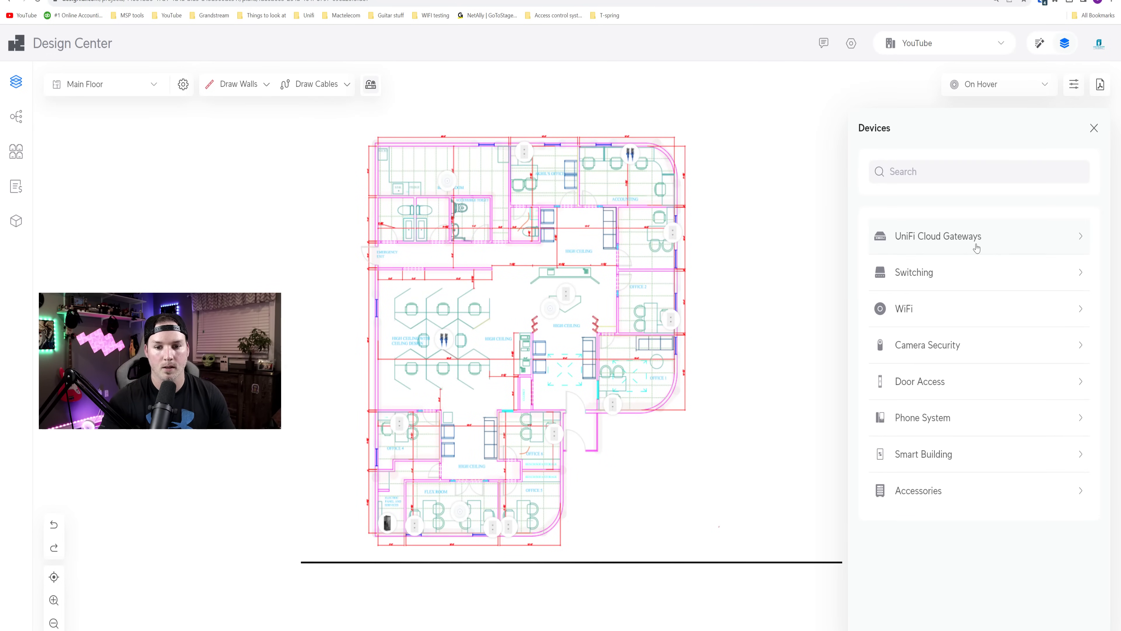
{"action": "left_click", "coordinate": [949, 349]}
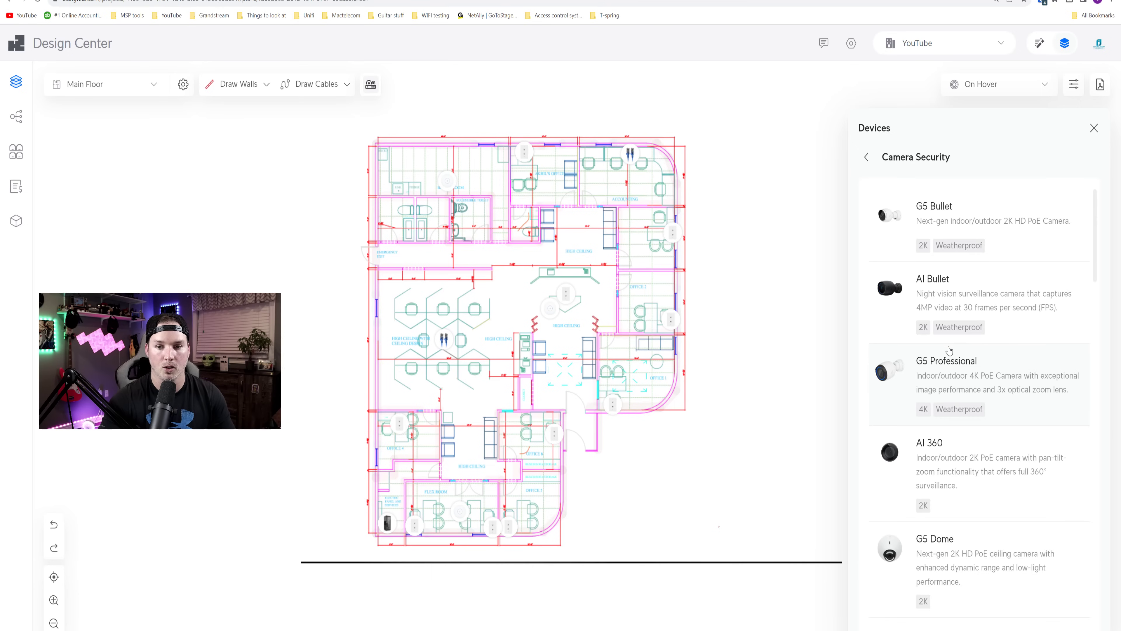
{"action": "left_click", "coordinate": [947, 220]}
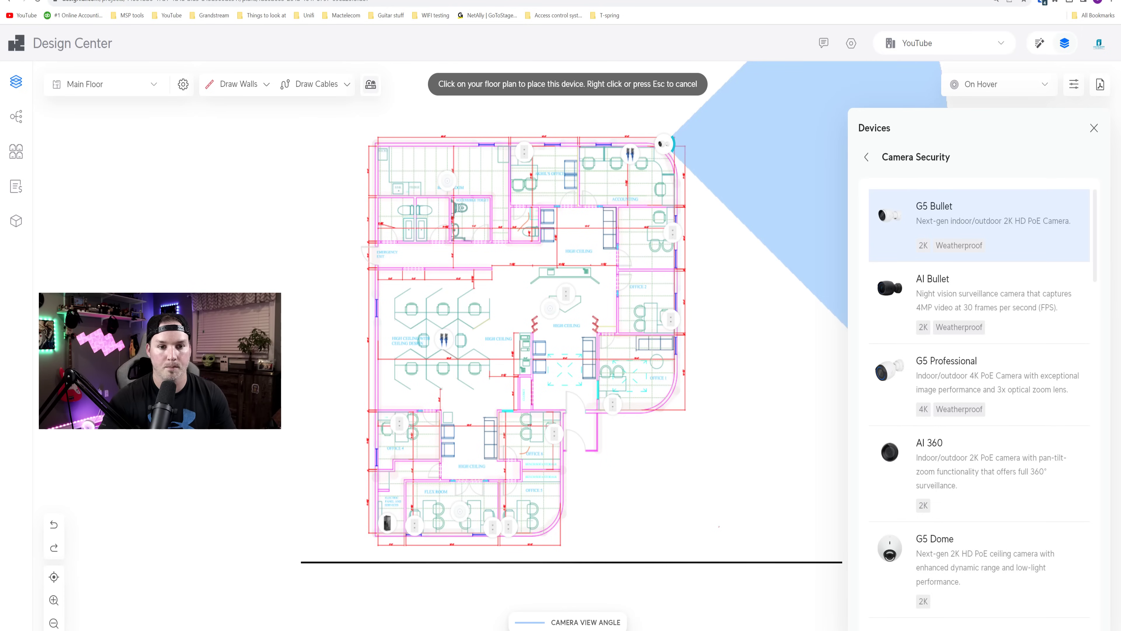
{"action": "left_click", "coordinate": [663, 143]}
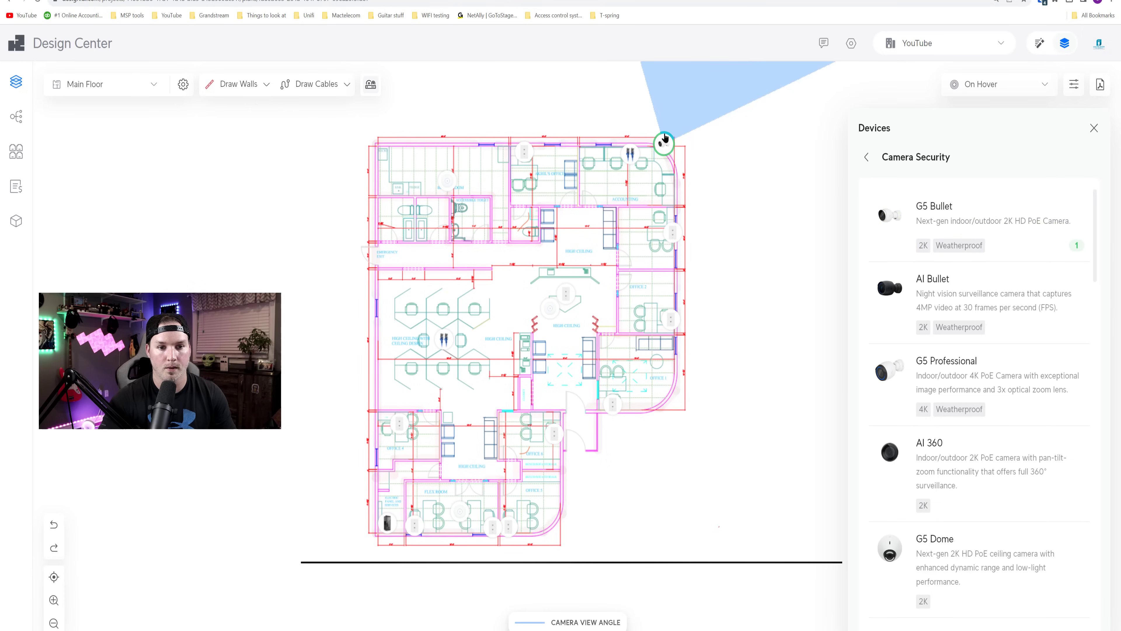
{"action": "left_click_drag", "start_coordinate": [662, 137], "coordinate": [666, 139]}
{"action": "key", "text": "ctrl+c"}
{"action": "key", "text": "ctrl+v"}
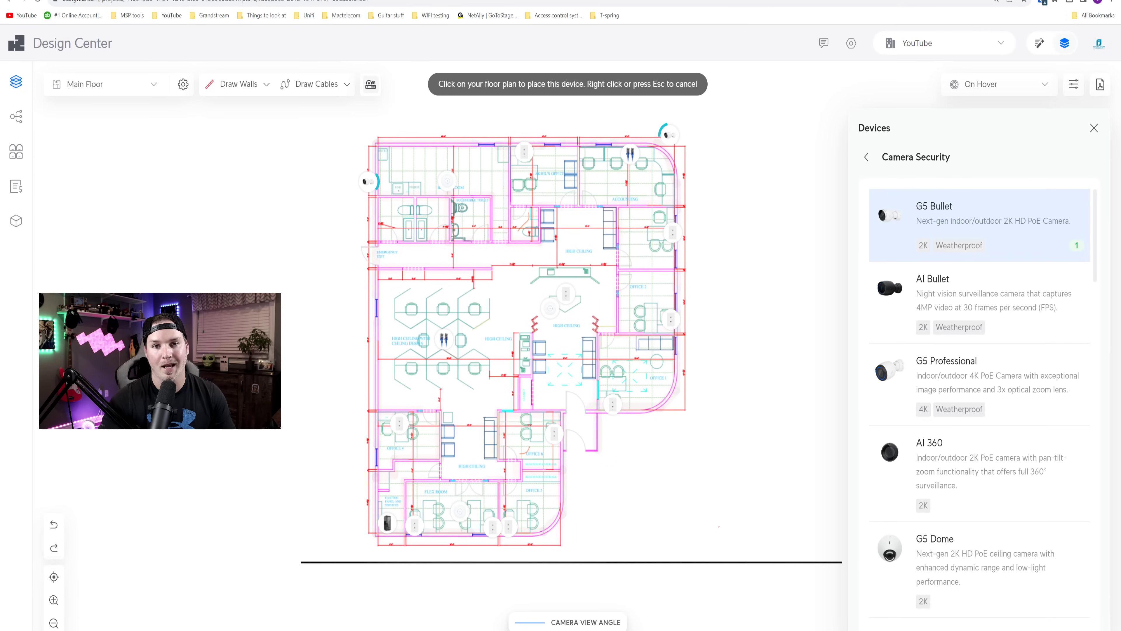
{"action": "left_click", "coordinate": [378, 185]}
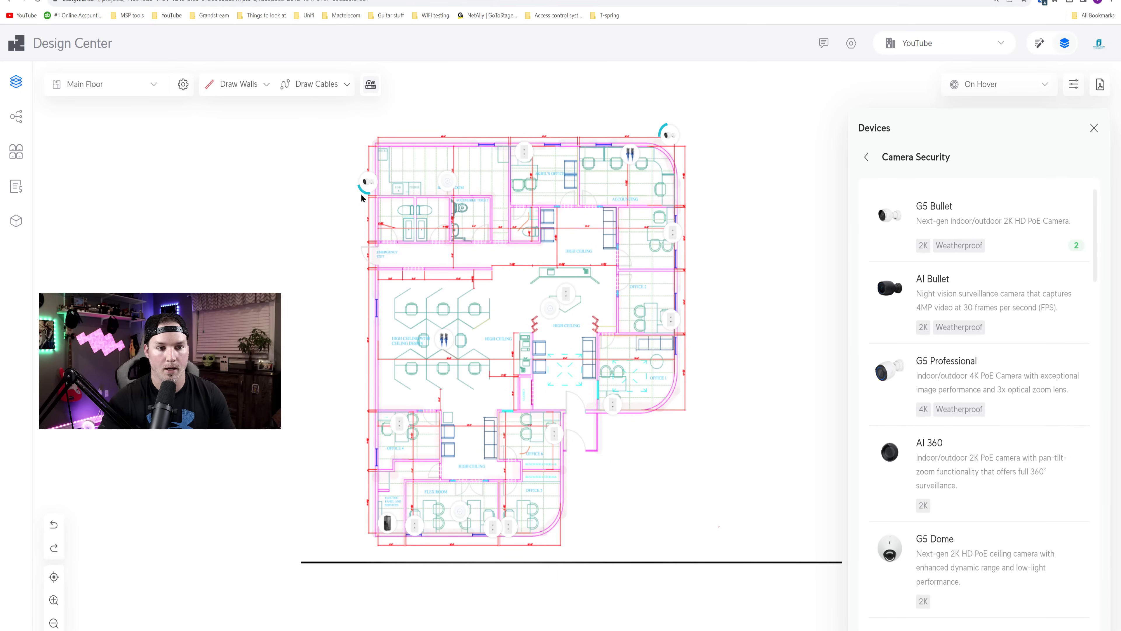
{"action": "key", "text": "ctrl+v"}
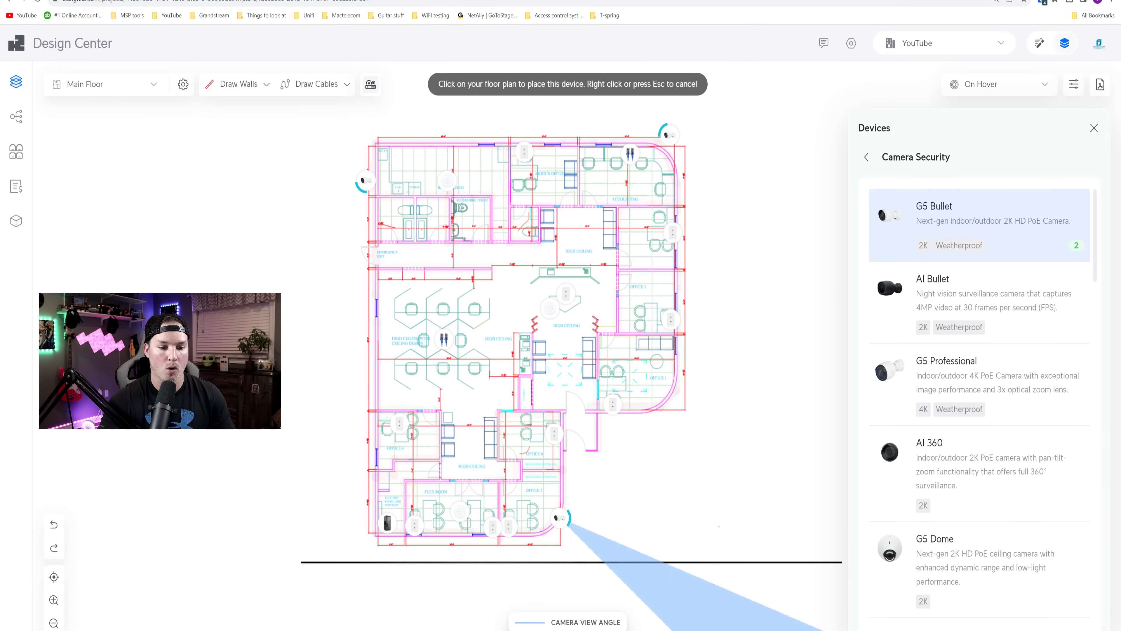
{"action": "left_click", "coordinate": [575, 521]}
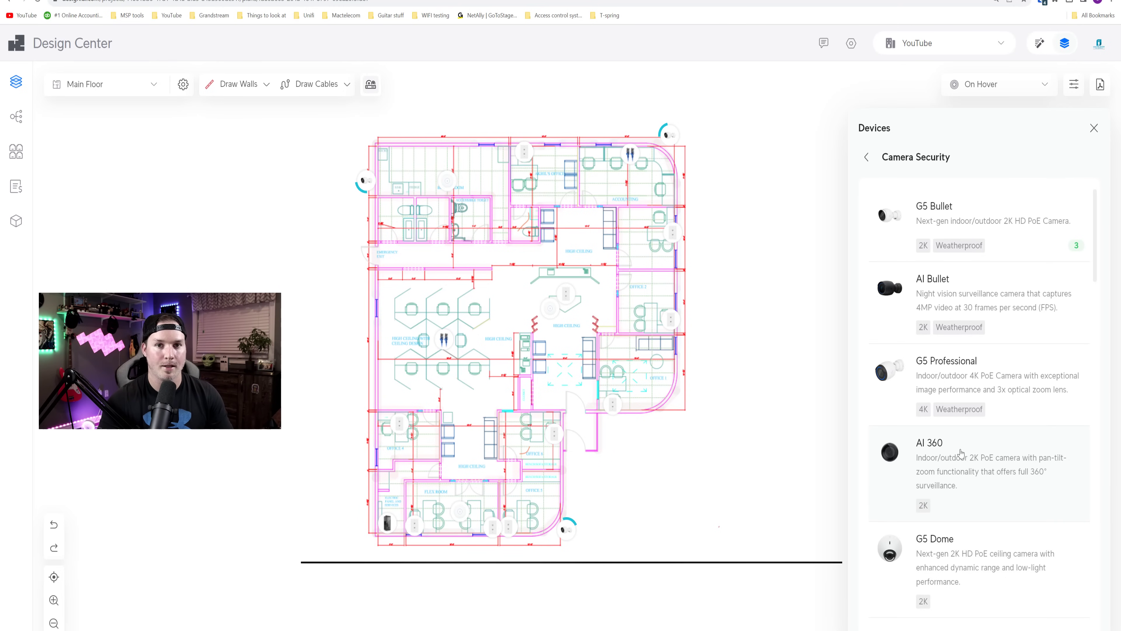
Place two AI 360 cameras in the central area and show camera coverage.
{"action": "left_click", "coordinate": [962, 453]}
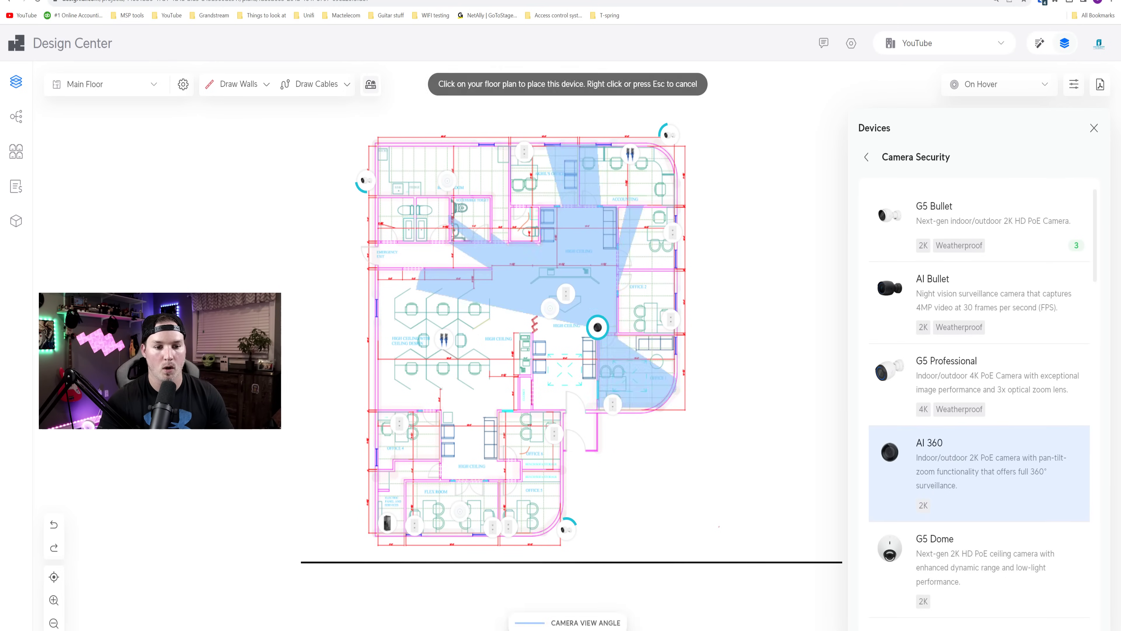
{"action": "left_click", "coordinate": [569, 316]}
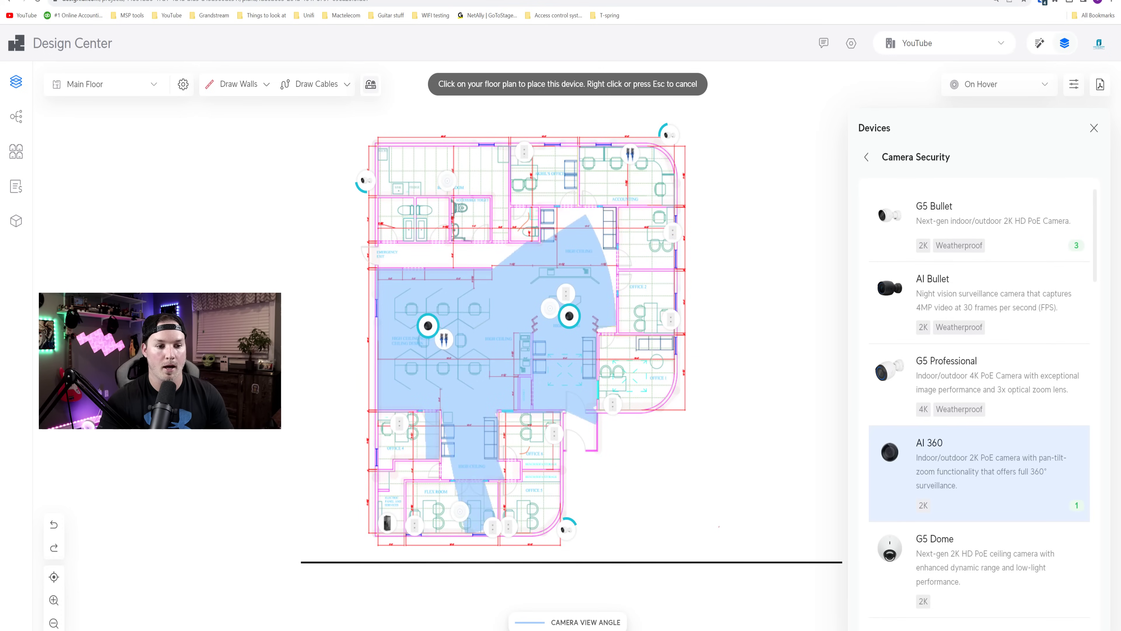
{"action": "left_click", "coordinate": [422, 340]}
{"action": "key", "text": "Escape"}
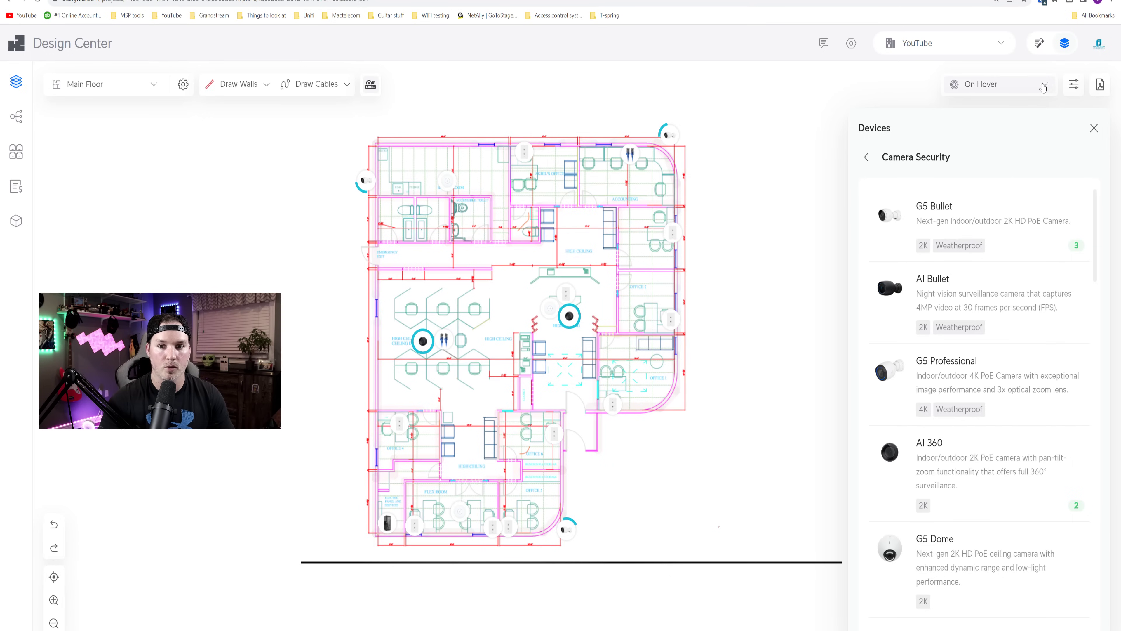
{"action": "left_click", "coordinate": [1045, 86]}
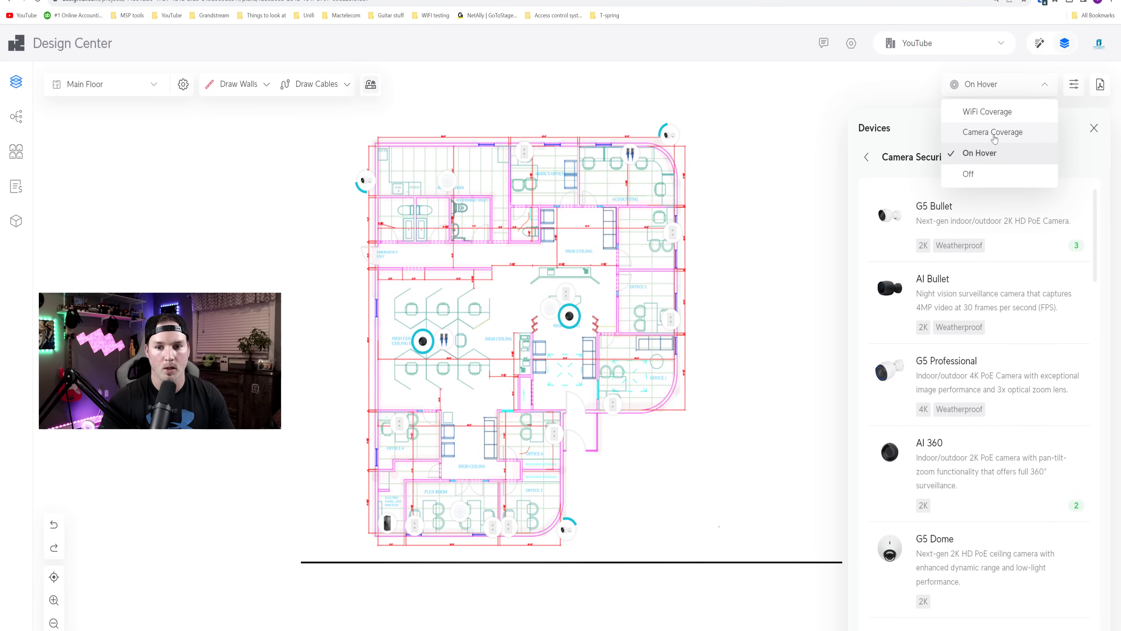
{"action": "left_click", "coordinate": [989, 132]}
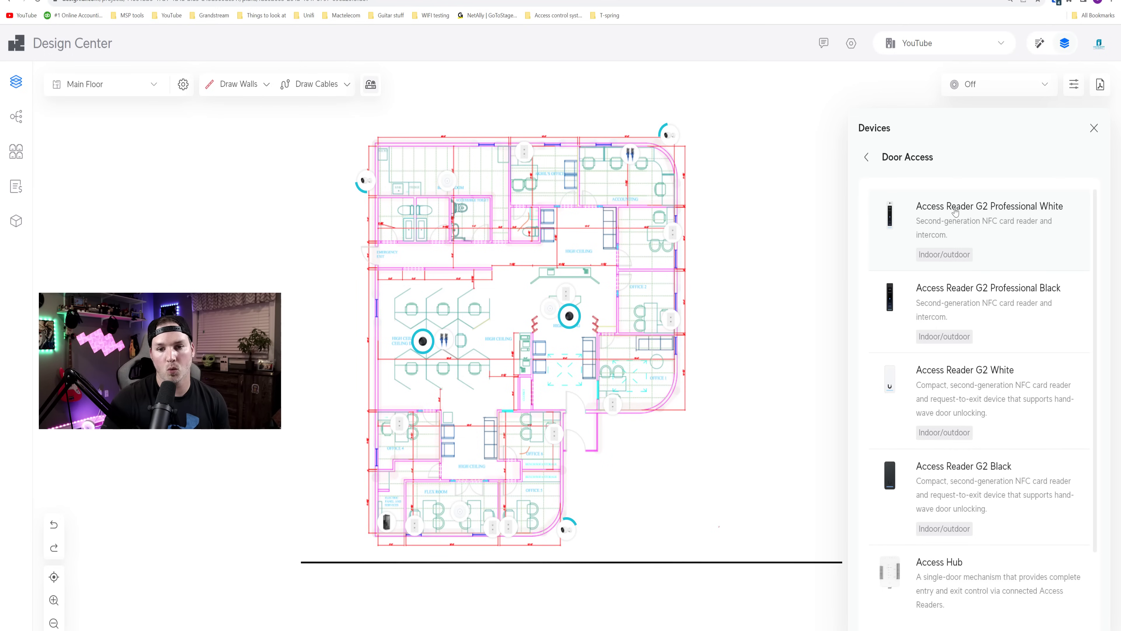
Place Access Reader G2 Professional White readers at the lower, left and right doors.
{"action": "left_click", "coordinate": [905, 215]}
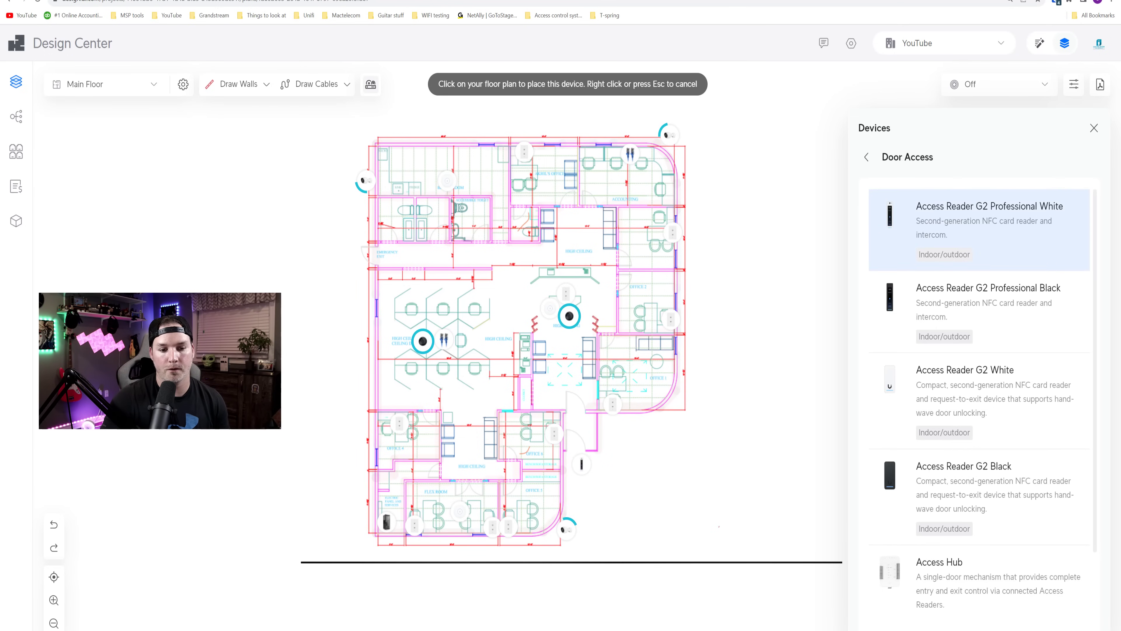
{"action": "left_click", "coordinate": [590, 456]}
{"action": "left_click", "coordinate": [375, 272]}
{"action": "left_click", "coordinate": [840, 306]}
{"action": "left_click", "coordinate": [924, 380]}
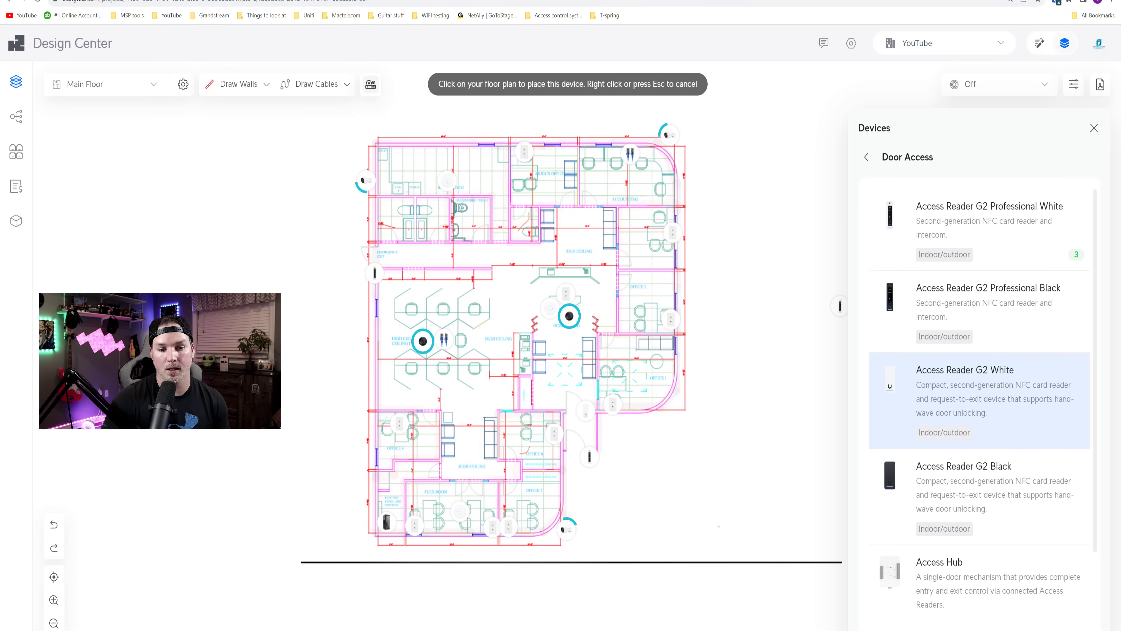
{"action": "key", "text": "Escape"}
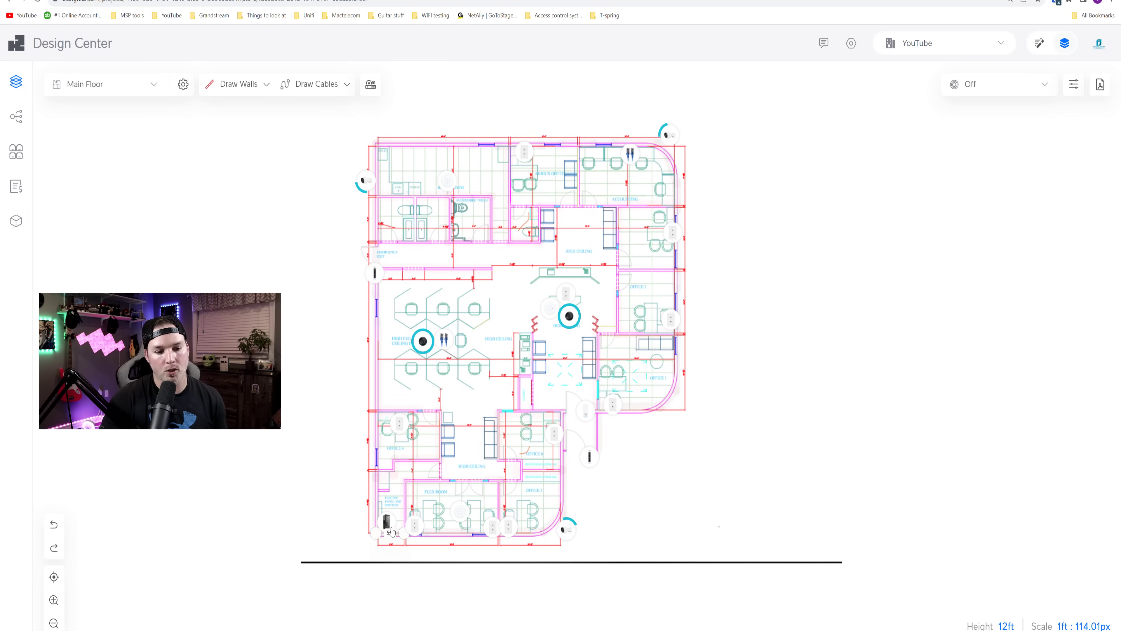
Expand the rack's switching capacity with one Professional 24 PoE switch.
{"action": "left_click", "coordinate": [391, 526]}
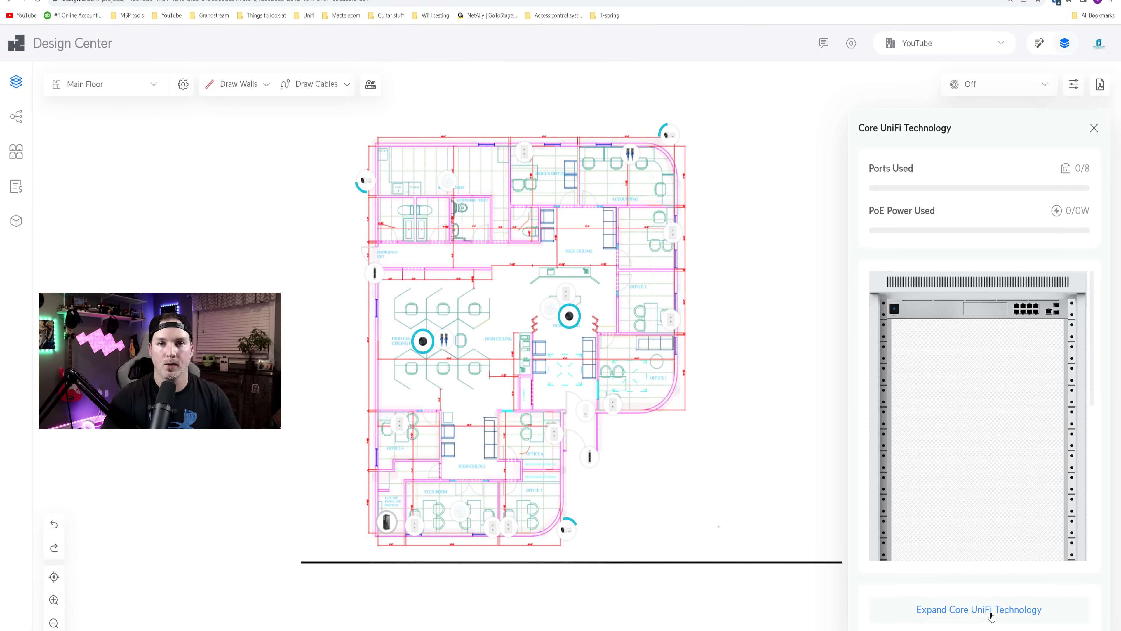
{"action": "left_click", "coordinate": [994, 612]}
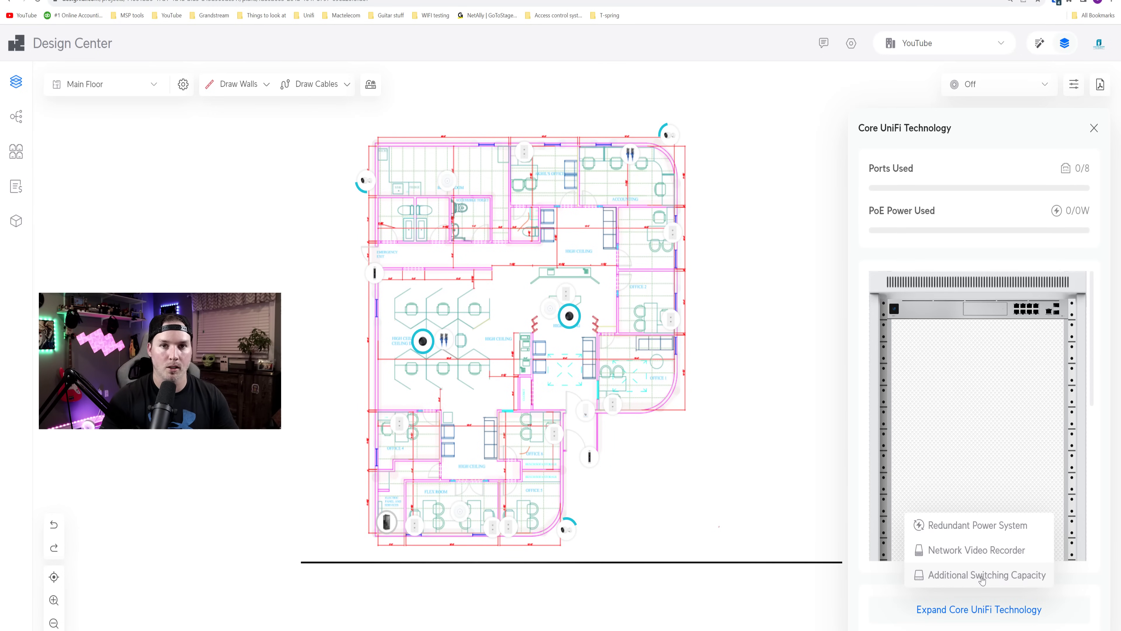
{"action": "left_click", "coordinate": [982, 576]}
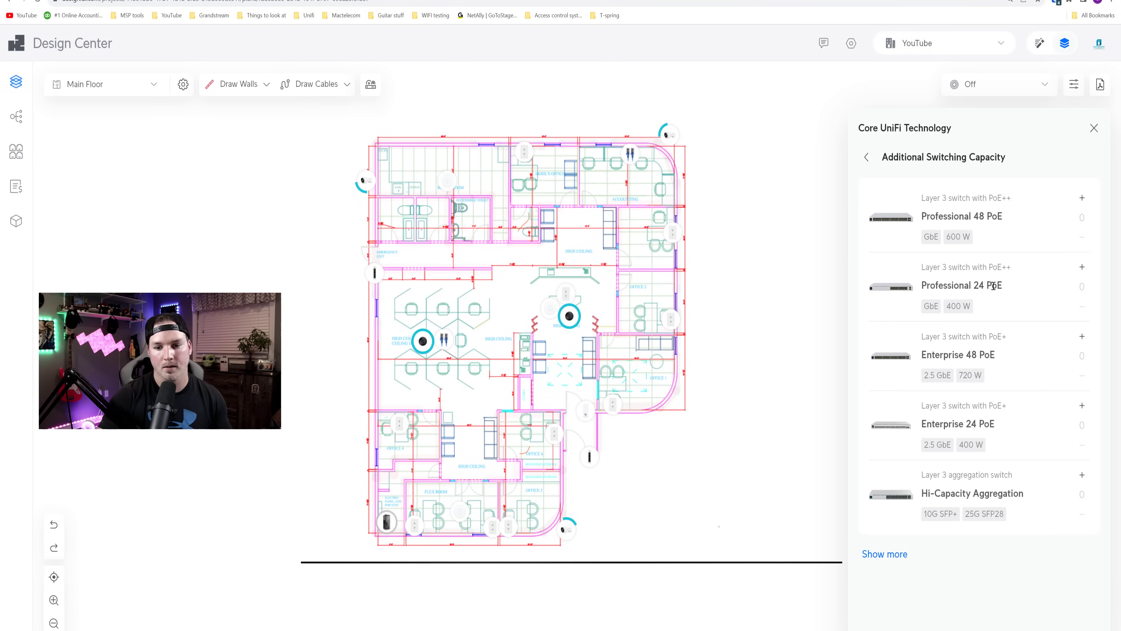
{"action": "left_click", "coordinate": [993, 286]}
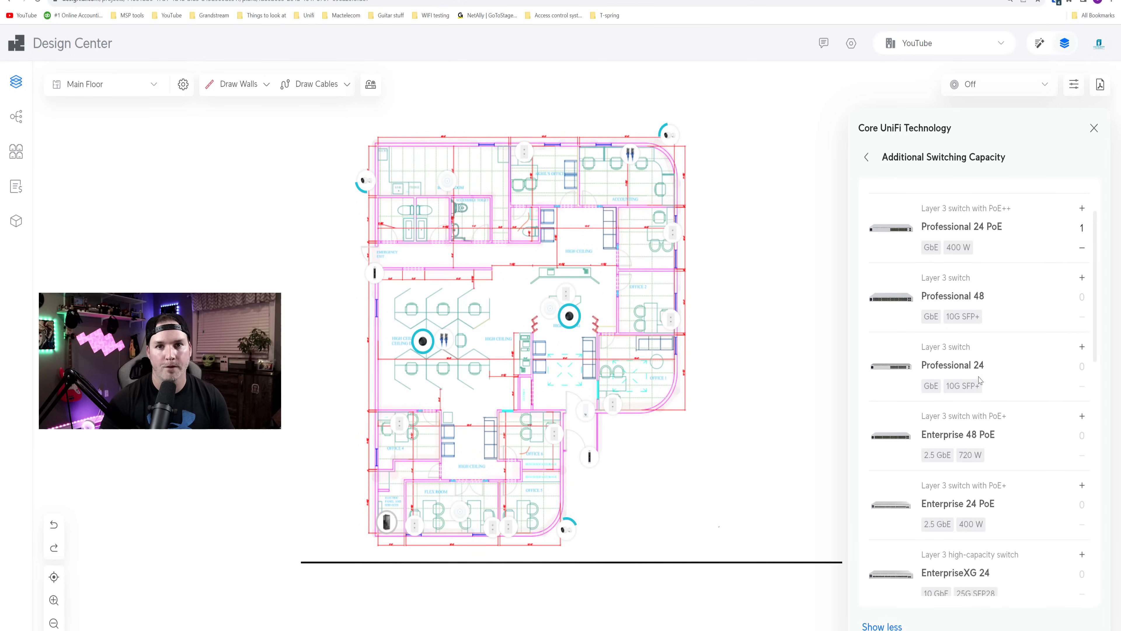
{"action": "left_click", "coordinate": [1082, 347]}
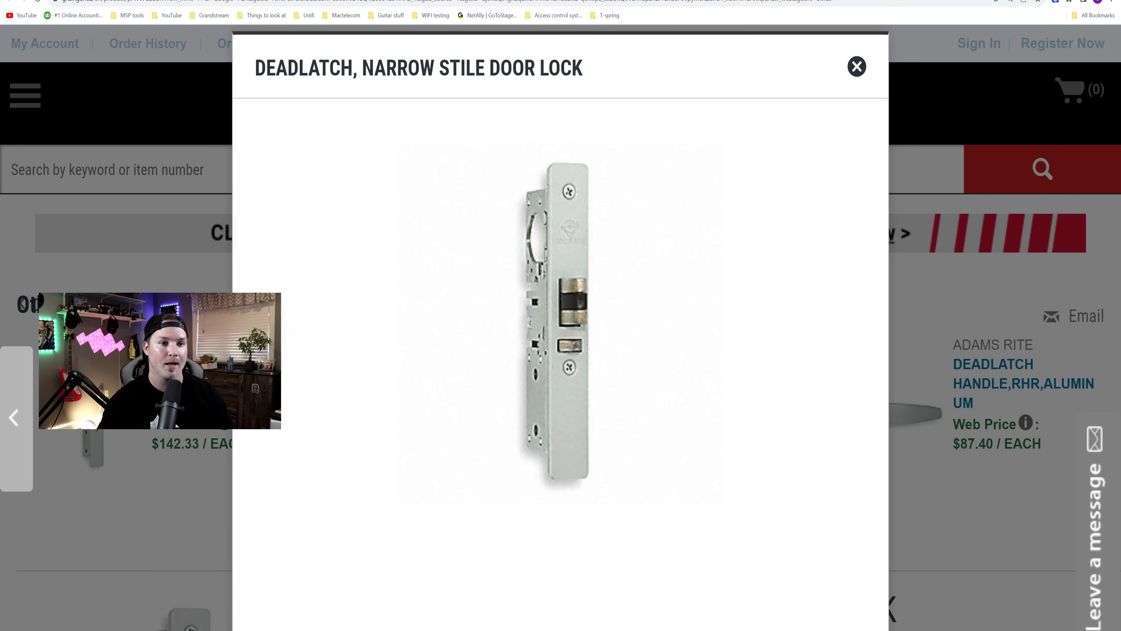
View the Adams Rite 4590 Deadlatch Paddle page, then the Kantech T-Rex request-to-exit detector page.
{"action": "left_click", "coordinate": [569, 1]}
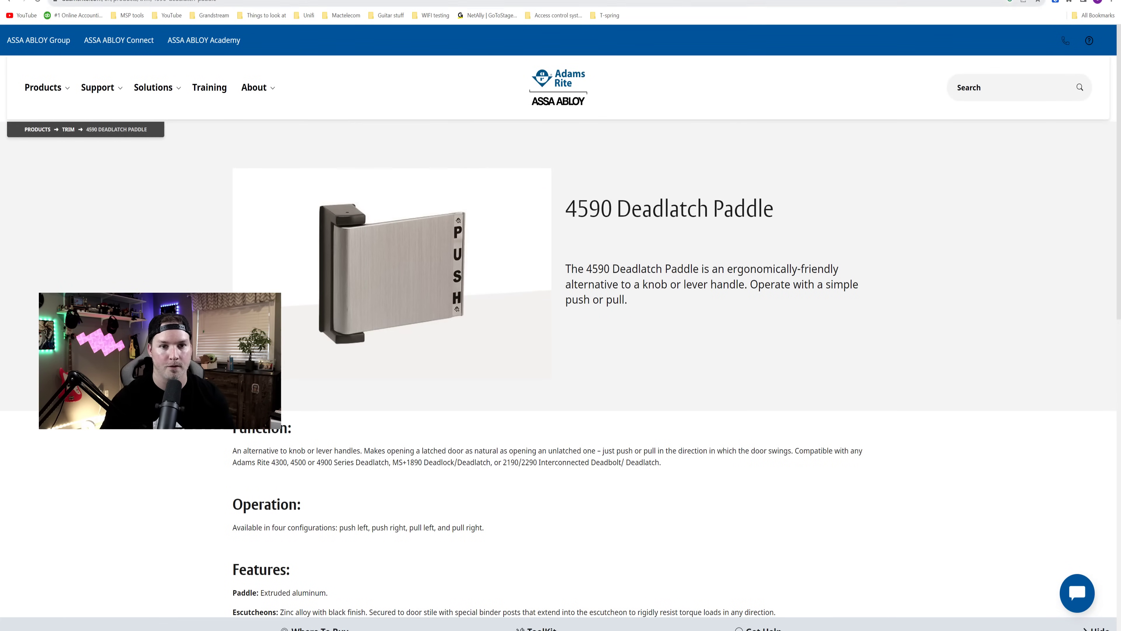
{"action": "key", "text": "ctrl+Tab"}
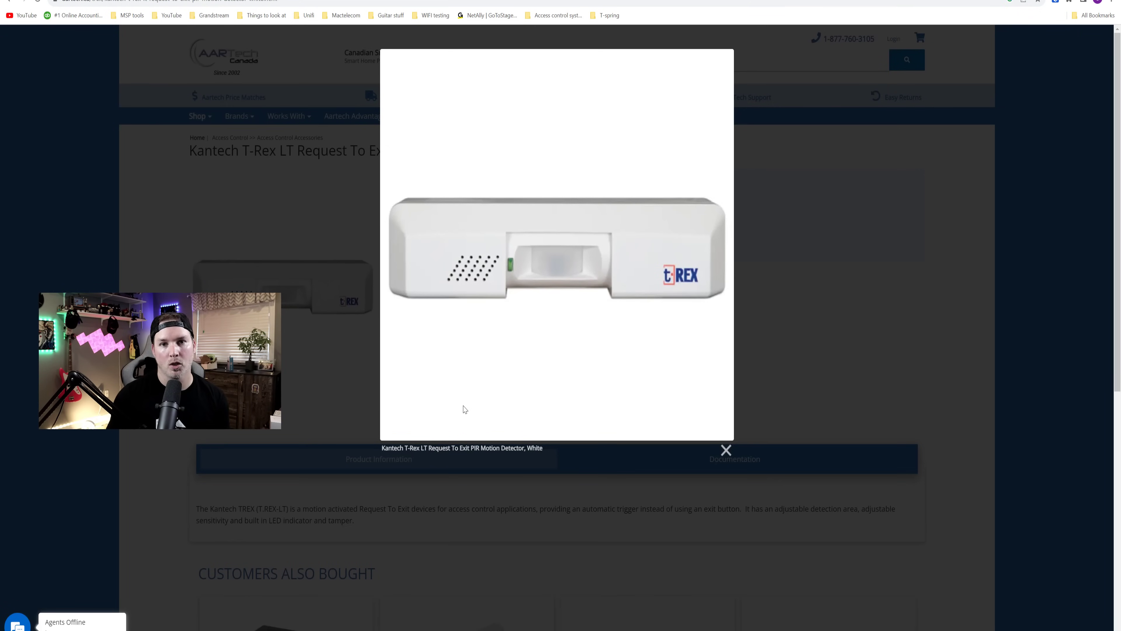